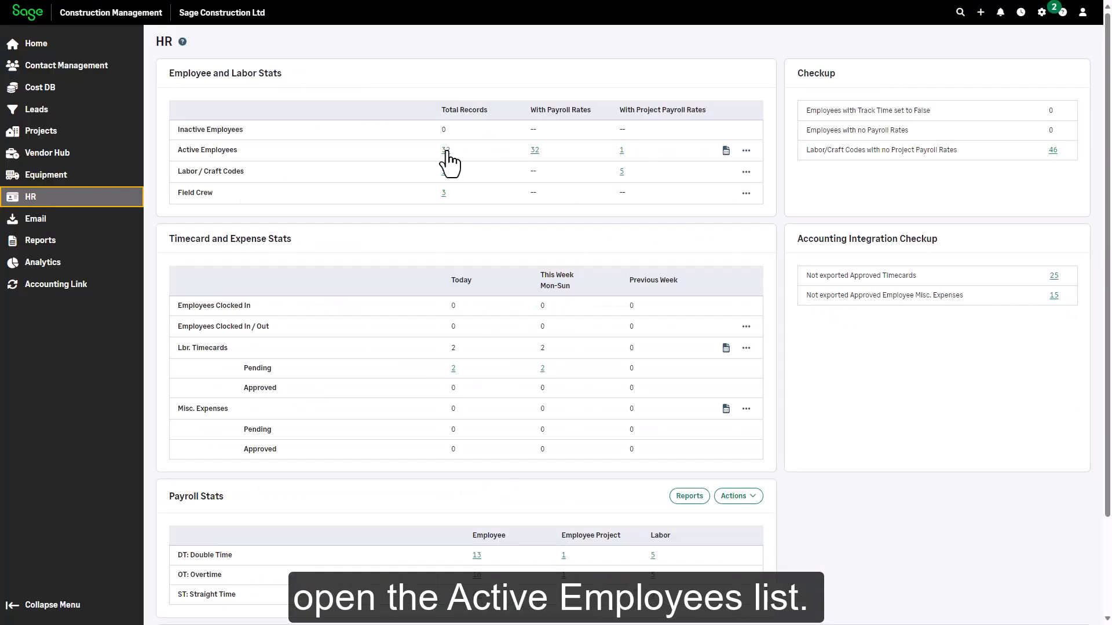
# Open an employee's profile from the list of active employees.
pyautogui.click(445, 151)
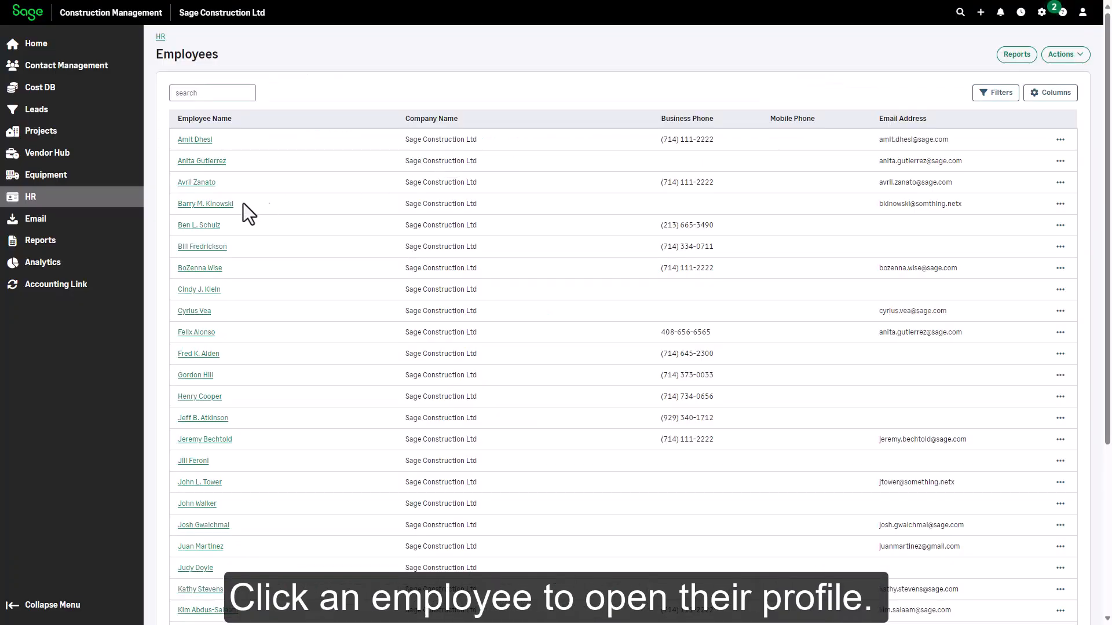
pyautogui.click(220, 203)
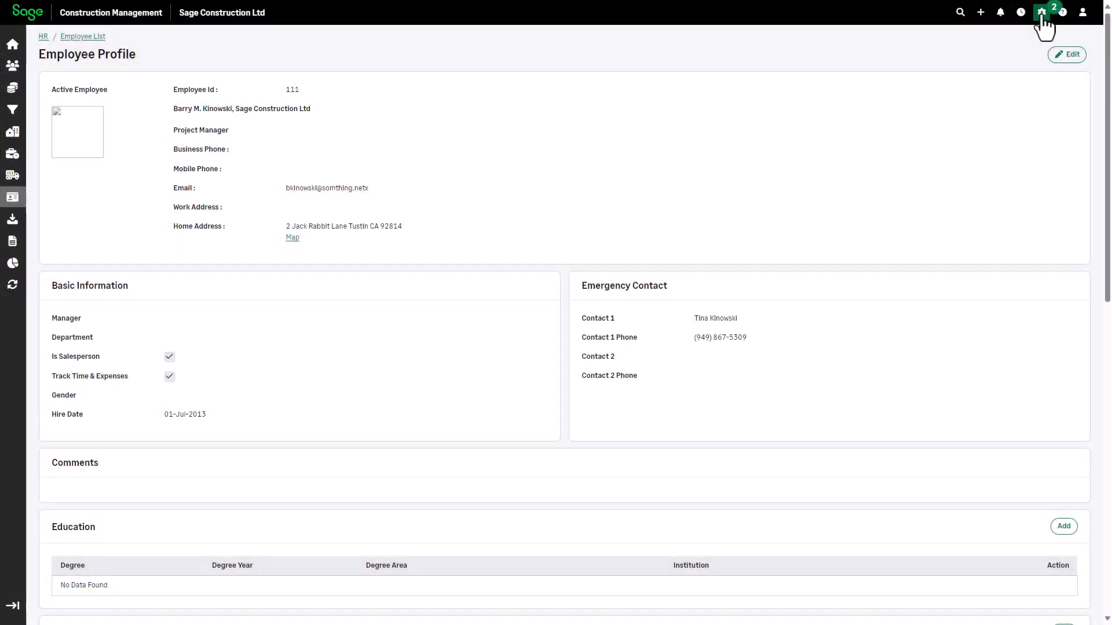
# Open the Time & Expenses feature settings and review the miscellaneous expense types and payment types.
pyautogui.click(1041, 12)
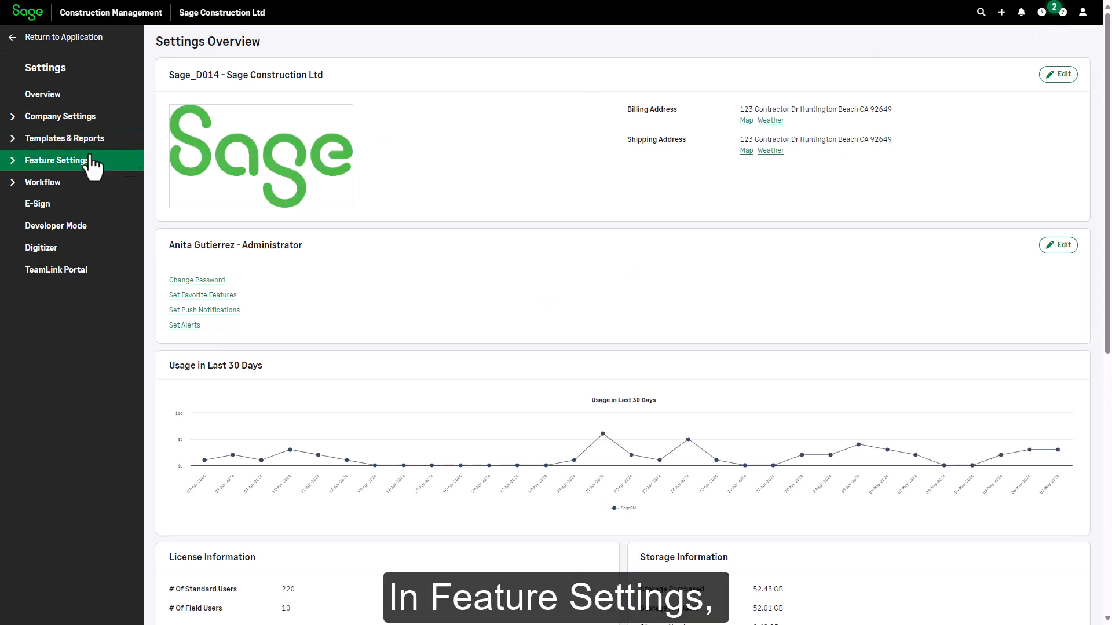
pyautogui.click(17, 166)
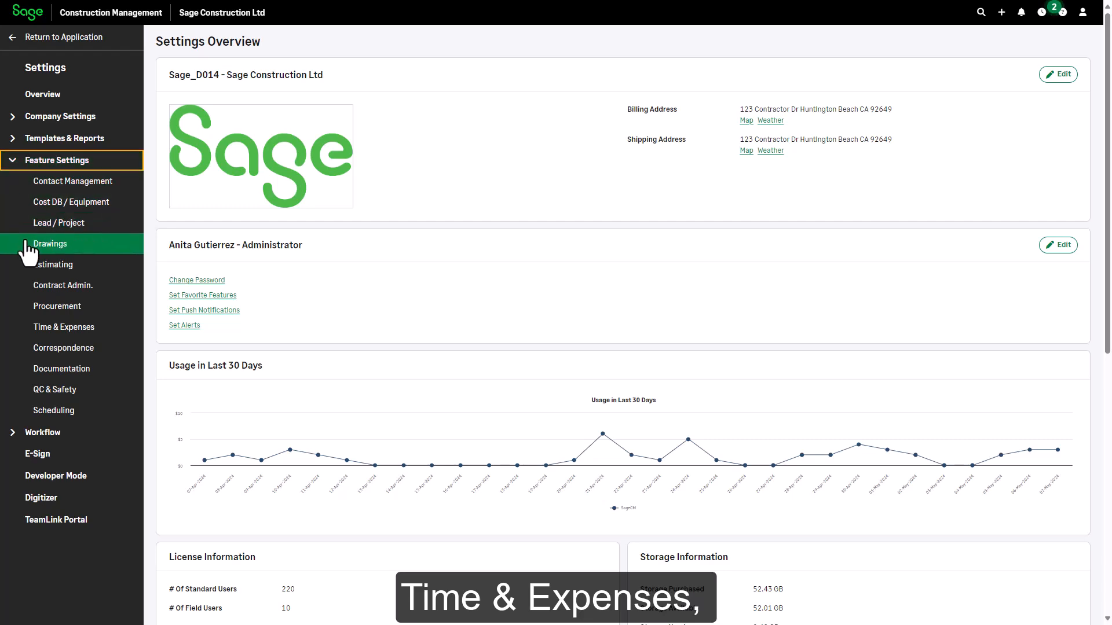
pyautogui.click(41, 327)
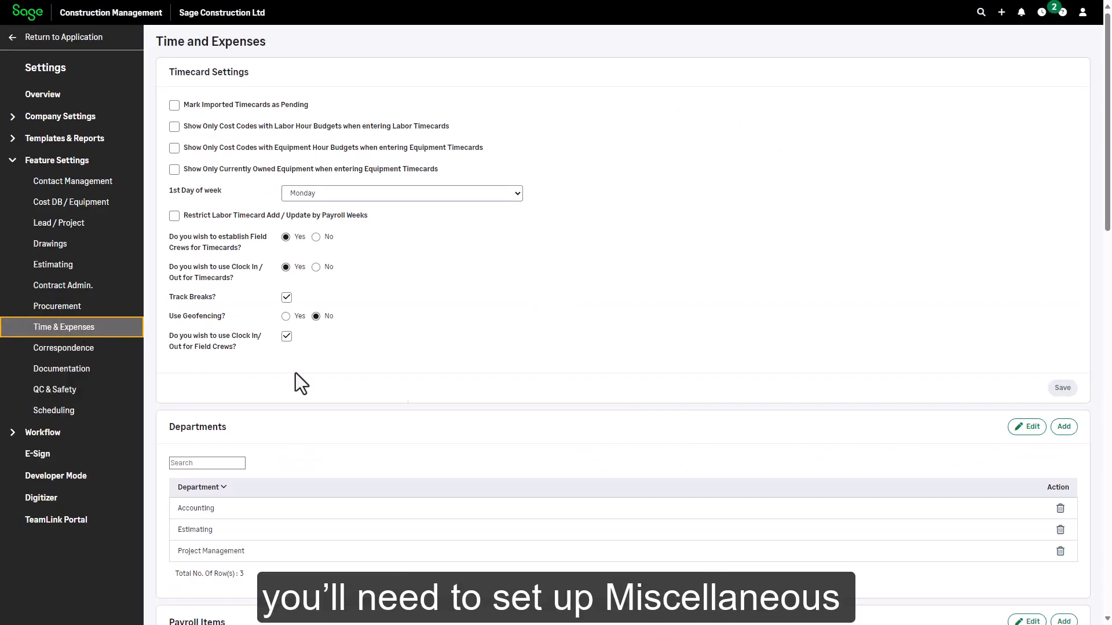
pyautogui.click(1106, 513)
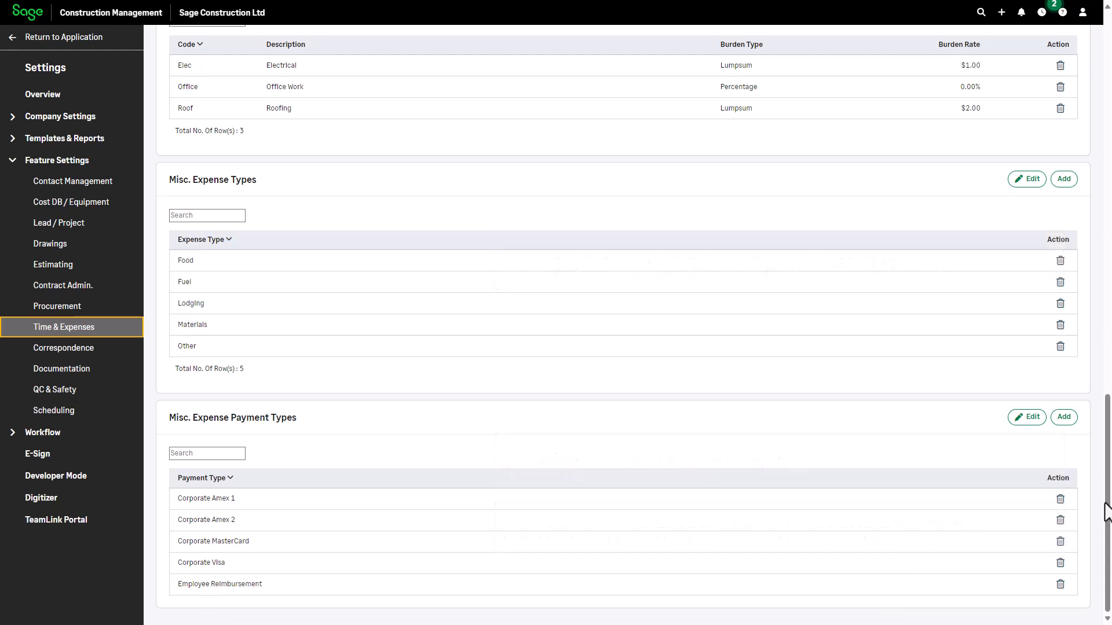
# Leave the settings and open the home page of project 24-050 Mountain Park Plaza.
pyautogui.click(81, 38)
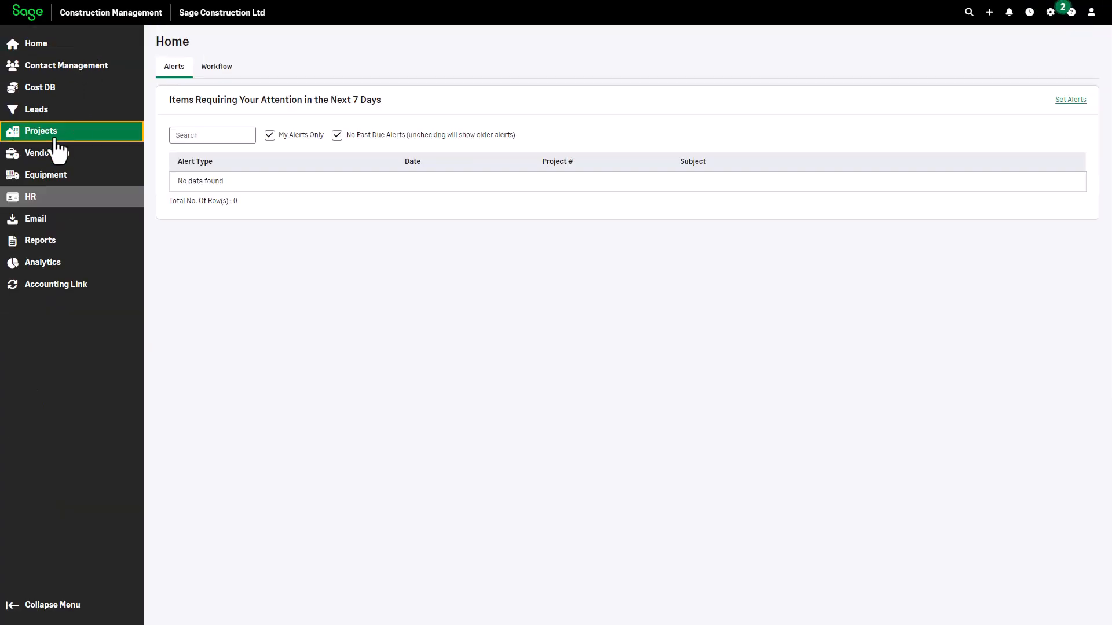
pyautogui.click(54, 138)
pyautogui.click(346, 222)
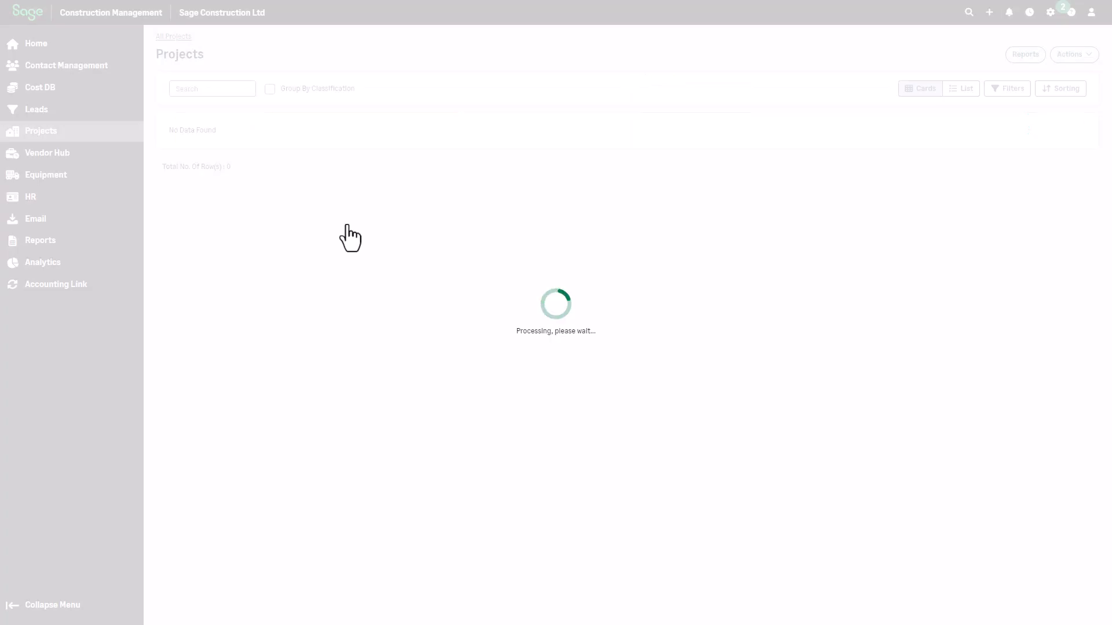
pyautogui.click(284, 495)
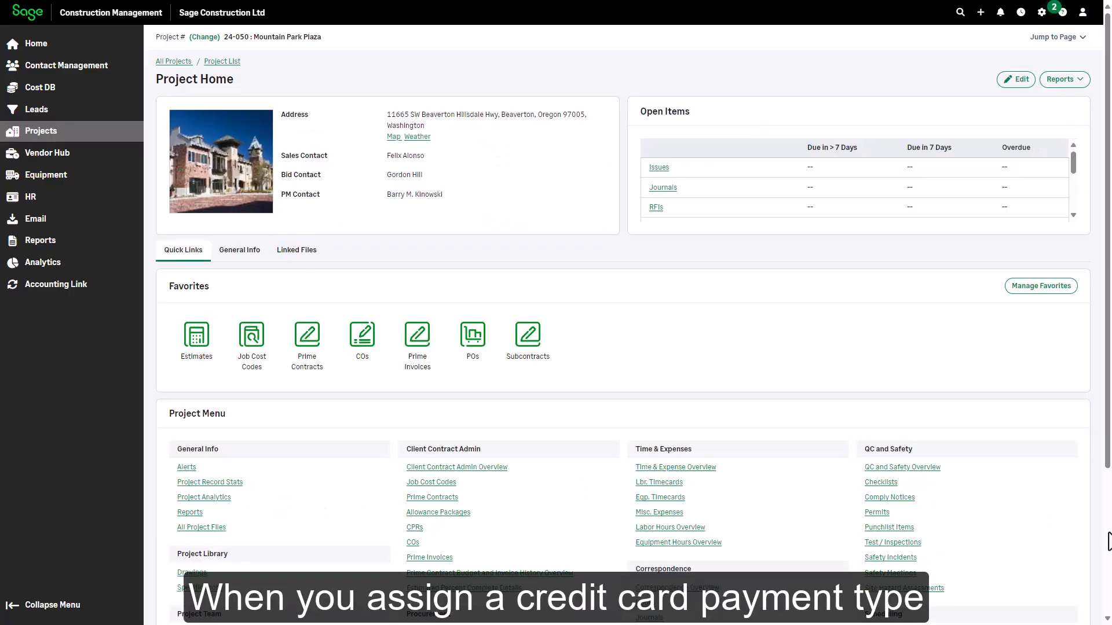
# Open the Project Directory to check the credit card vendor's entry.
pyautogui.scroll(-3, 1109, 542)
pyautogui.scroll(-1, 1109, 541)
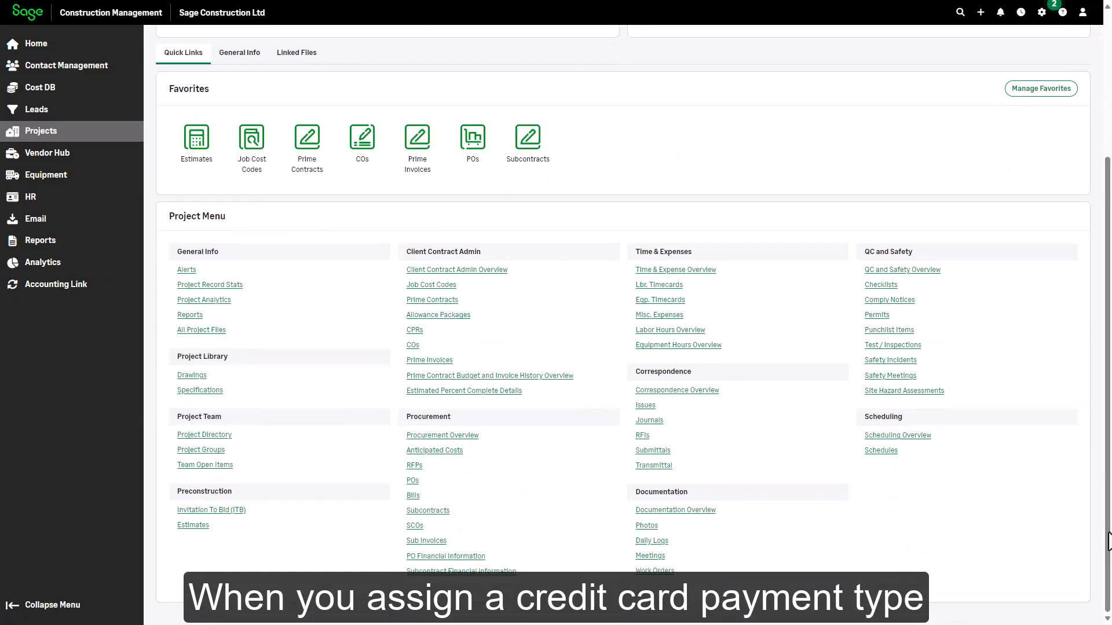
pyautogui.click(230, 434)
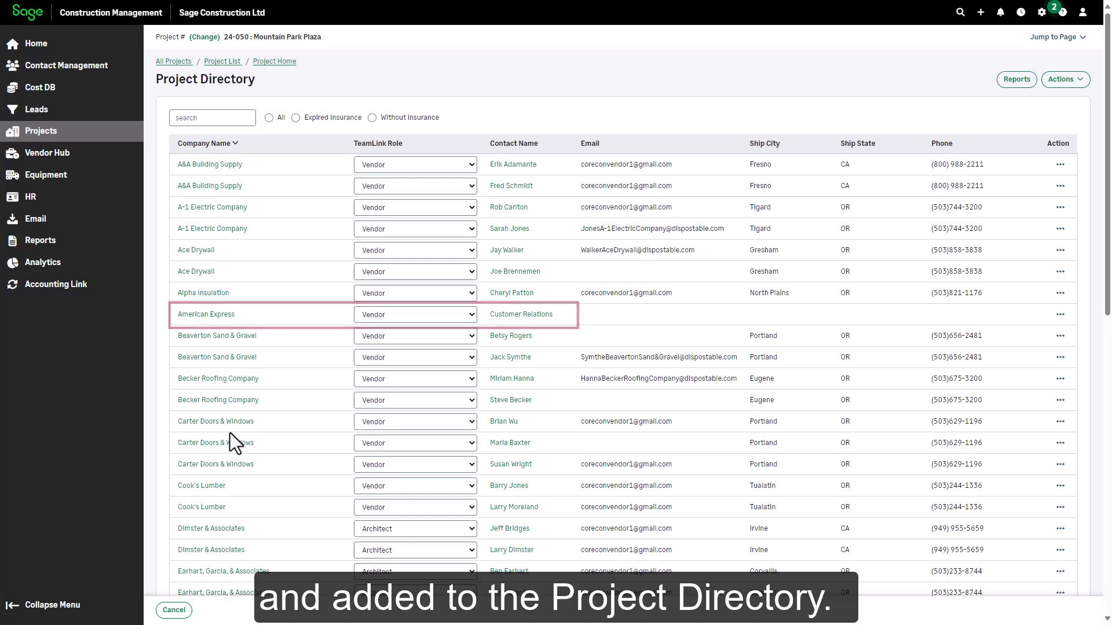
# Return to Project Home and start a new miscellaneous expense entry from the Time & Expense Overview.
pyautogui.click(275, 63)
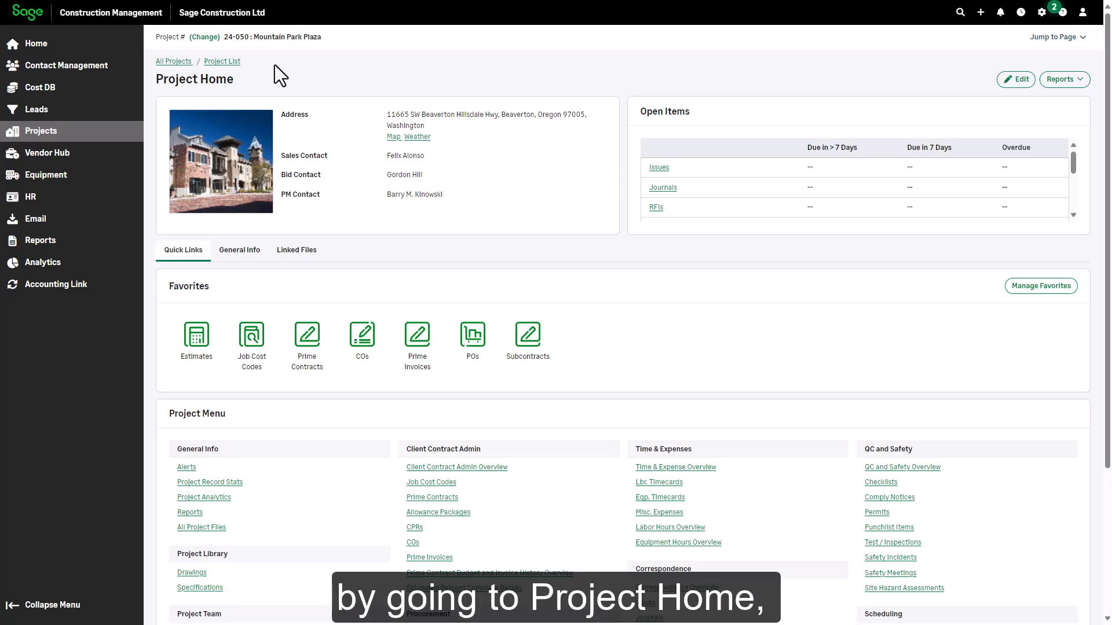
pyautogui.click(700, 468)
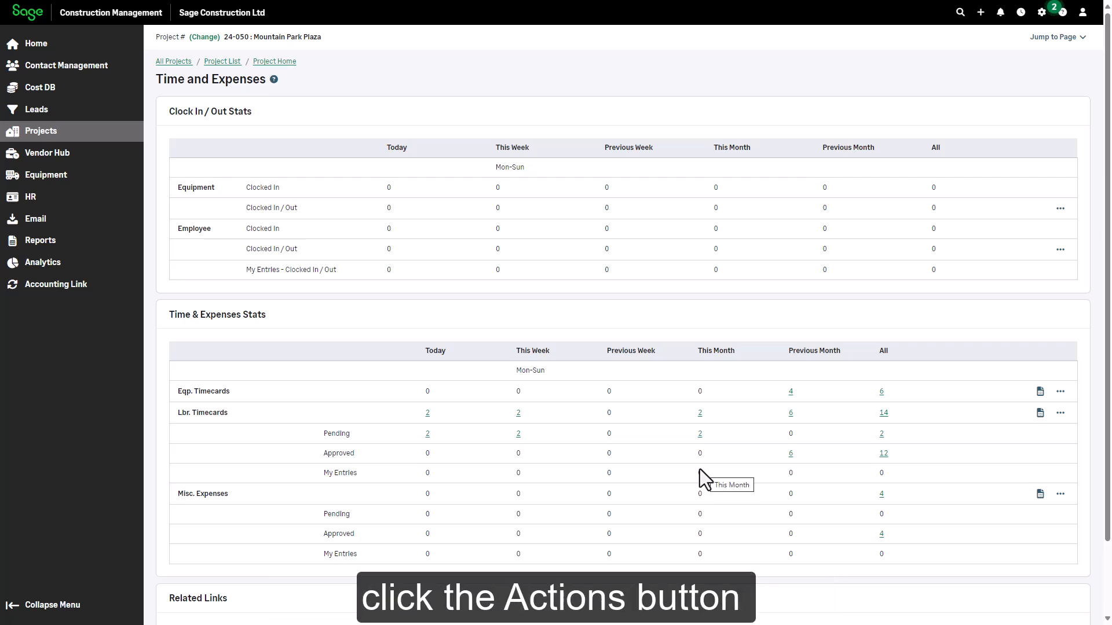
pyautogui.click(1060, 496)
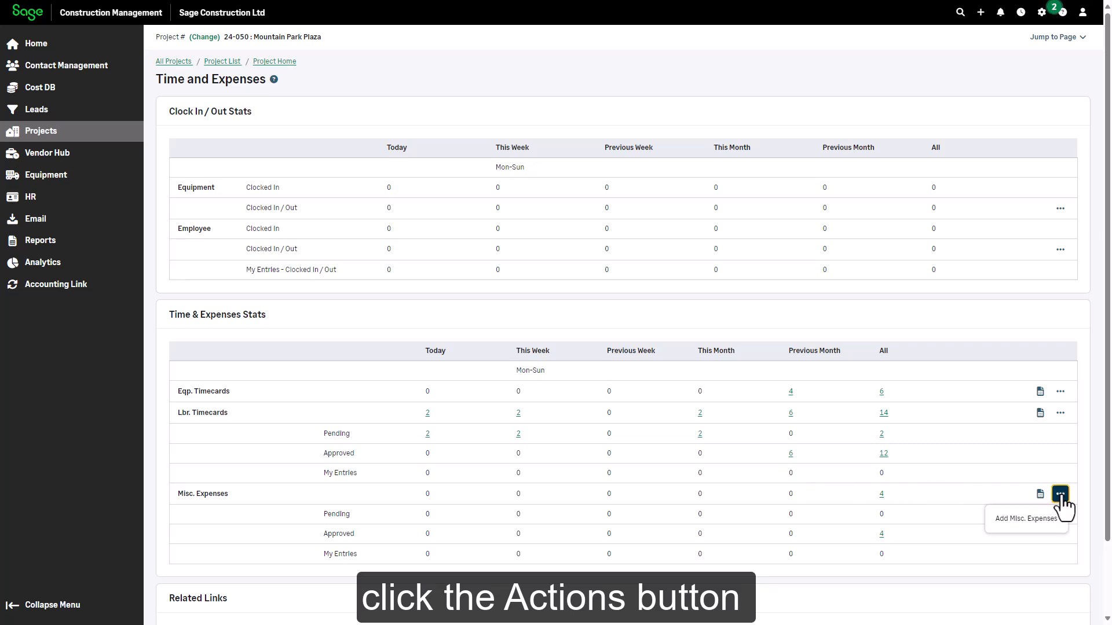
pyautogui.click(1026, 519)
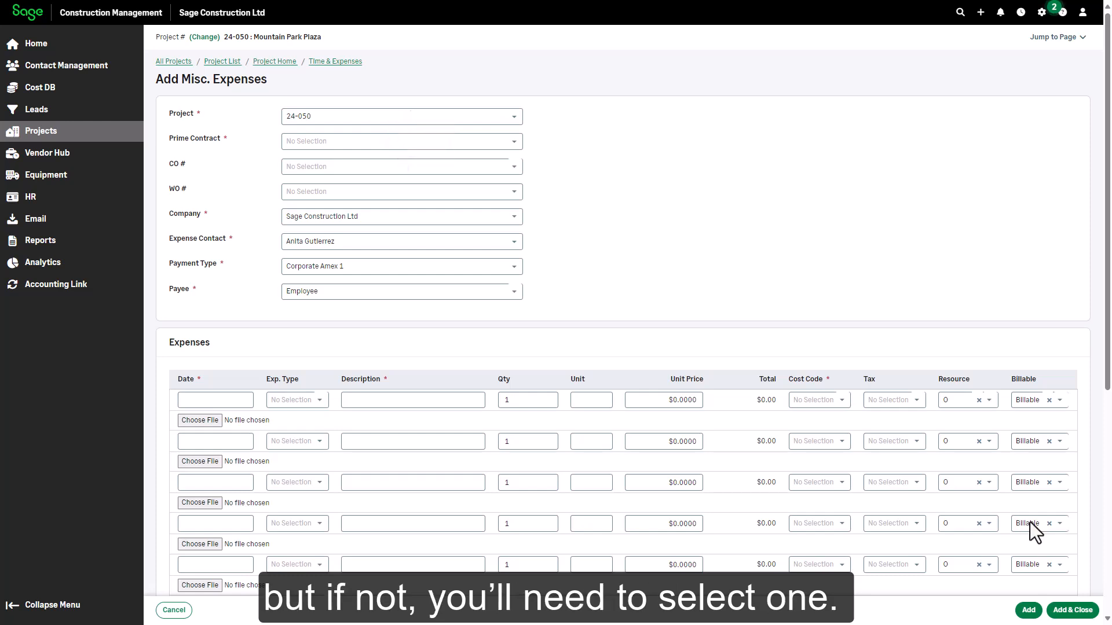
# Fill in the expense header with prime contract 002, the employee as expense contact, and payment type Employee Reimbursement.
pyautogui.click(512, 142)
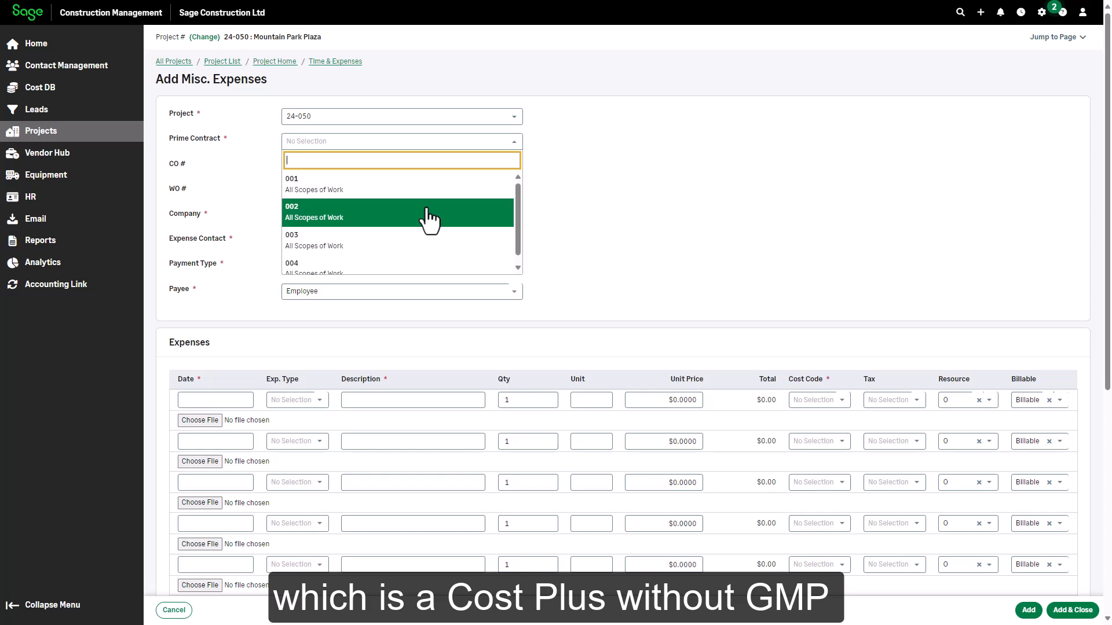
pyautogui.click(427, 209)
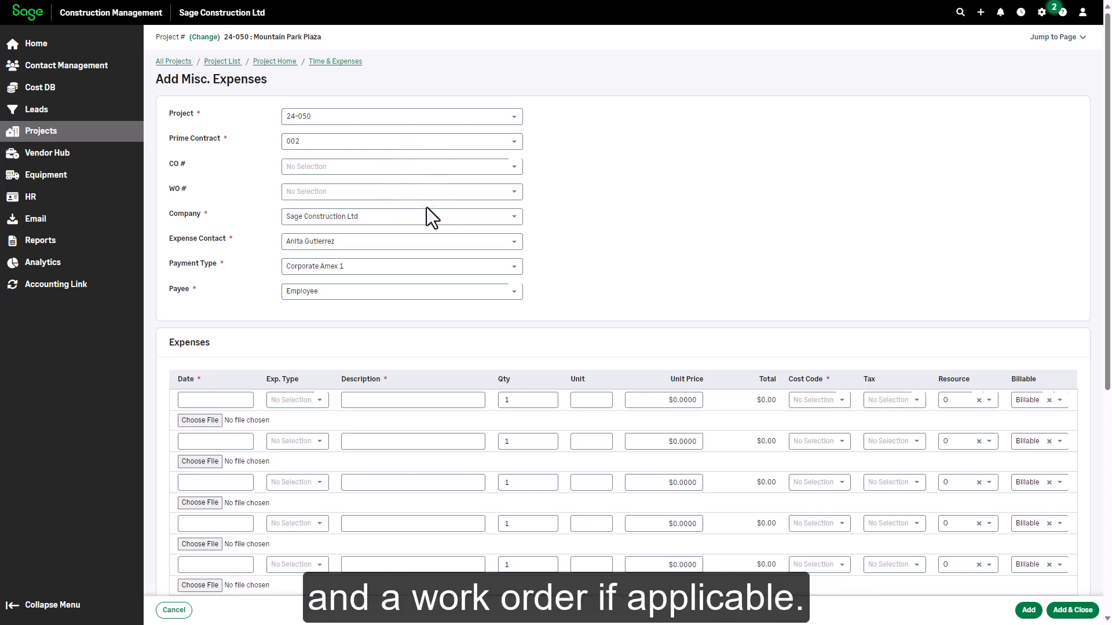
pyautogui.click(513, 243)
pyautogui.scroll(-10, 517, 352)
pyautogui.click(384, 333)
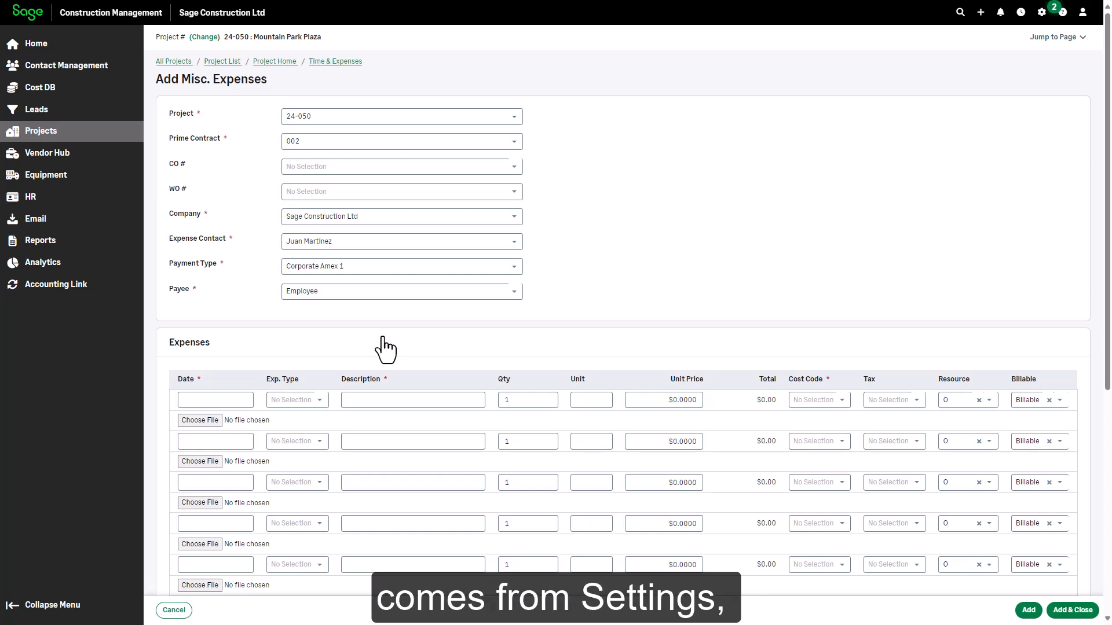
pyautogui.click(398, 268)
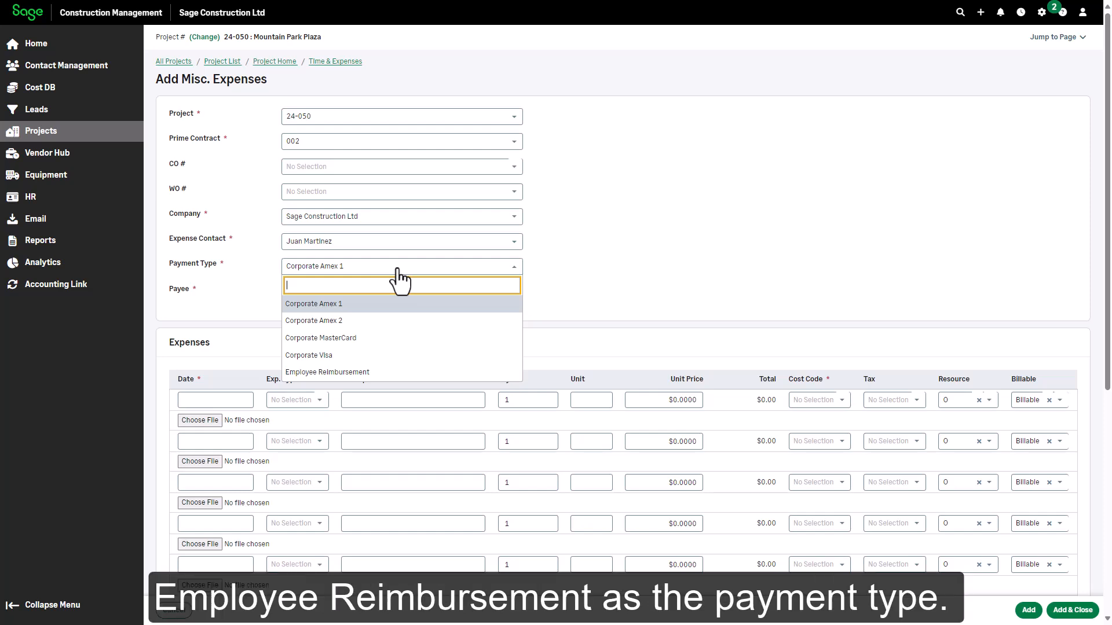
pyautogui.click(359, 372)
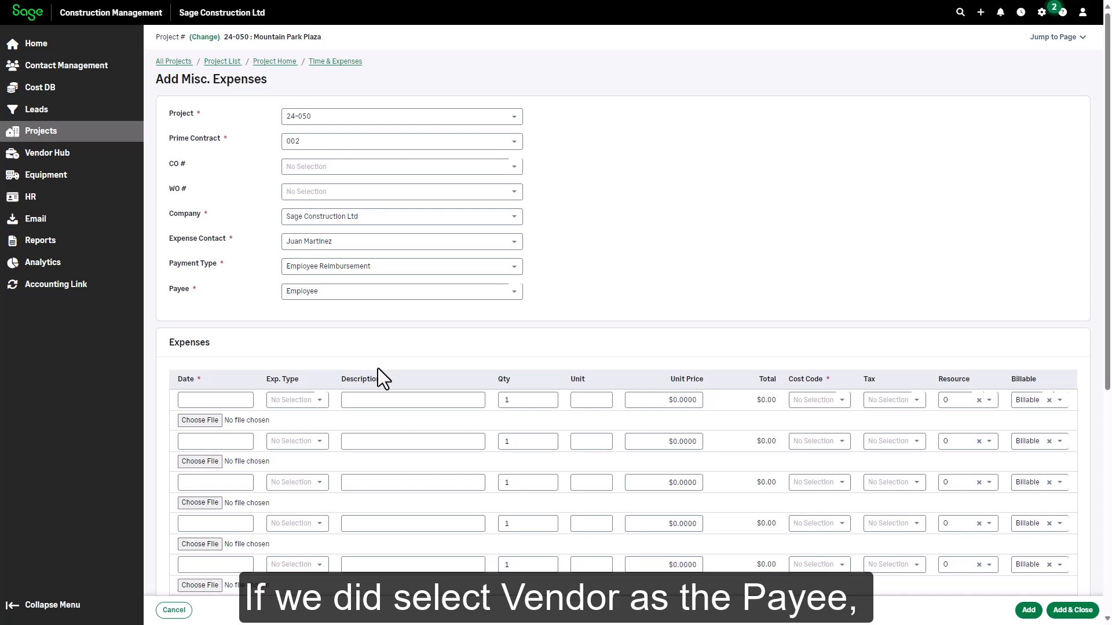
# Switch the payee to Vendor to view the payee company choices, and set it back to Employee.
pyautogui.click(365, 293)
pyautogui.click(349, 345)
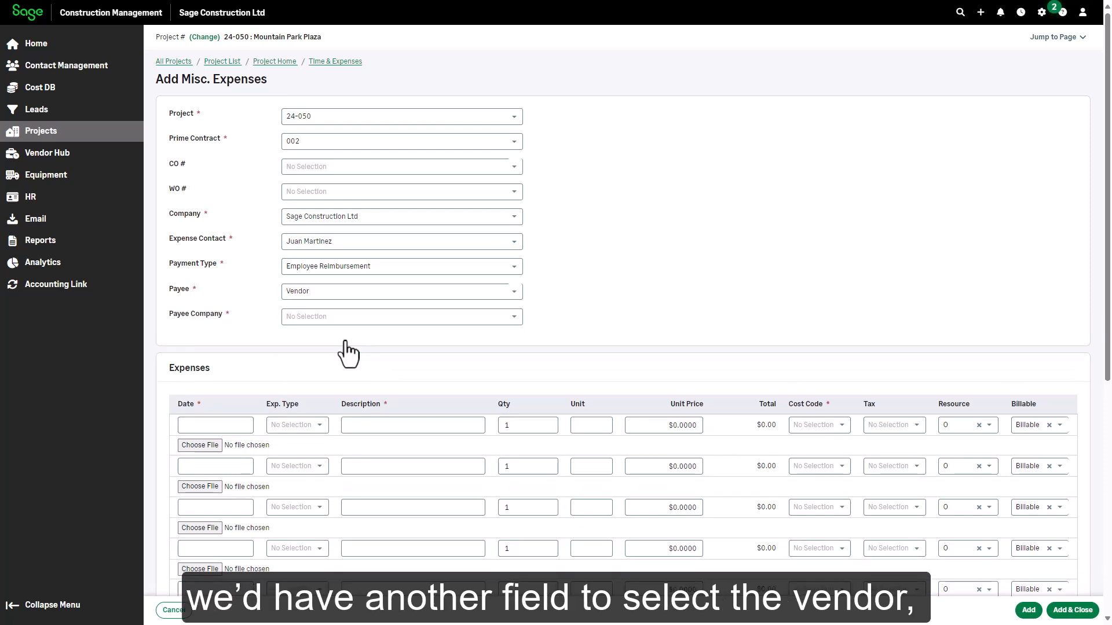
pyautogui.click(491, 318)
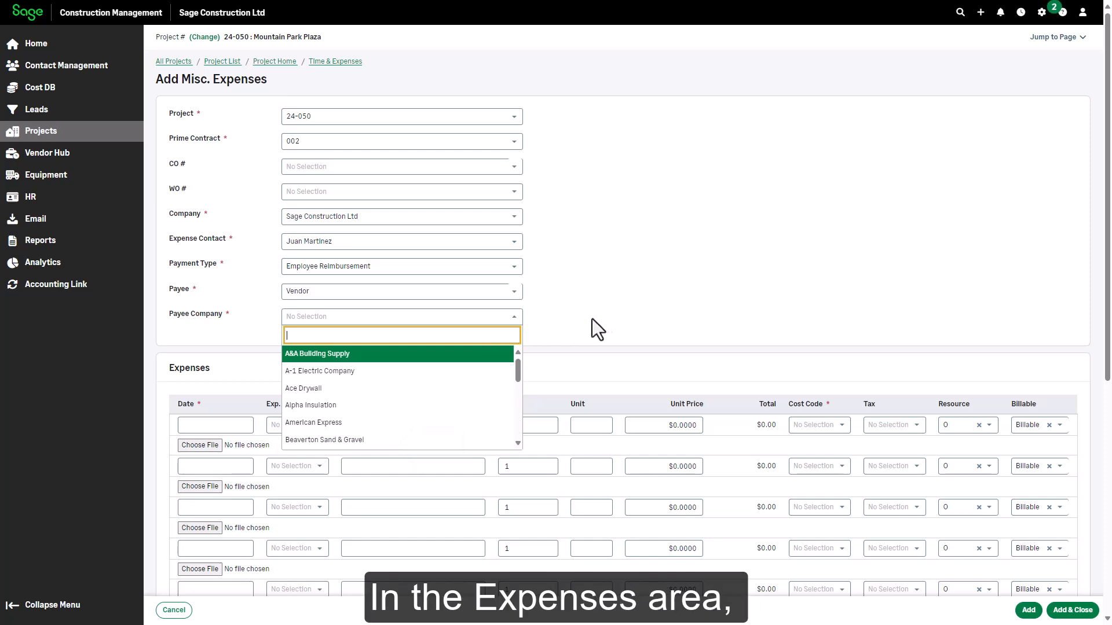
pyautogui.press('Return')
pyautogui.click(432, 291)
pyautogui.click(425, 326)
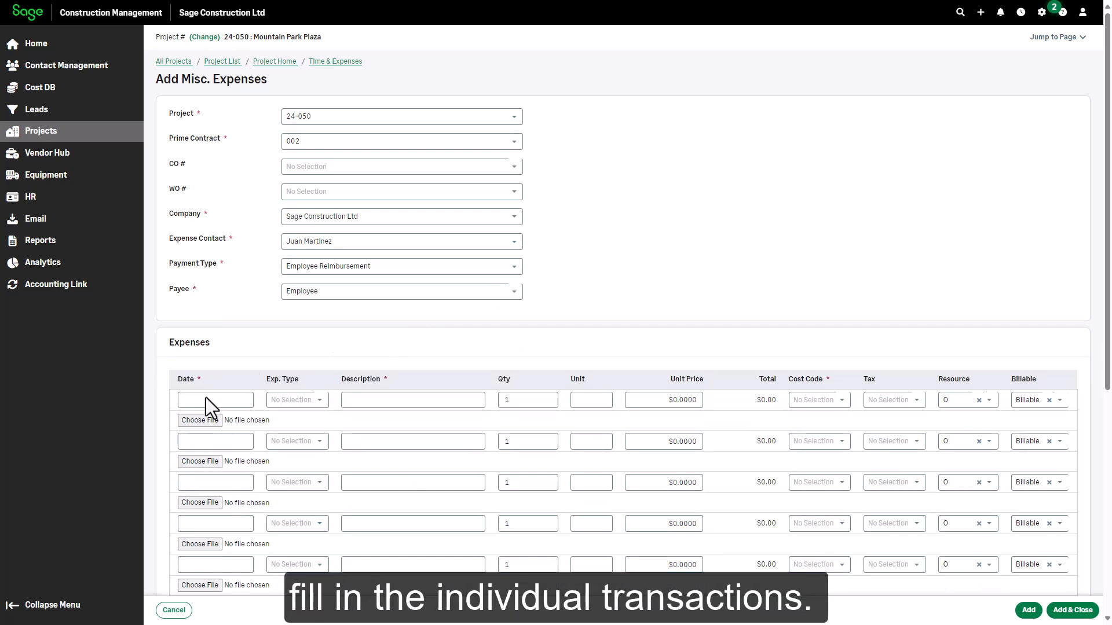
# Date the first expense line 07-May-2024 and set its expense type to Food.
pyautogui.click(182, 403)
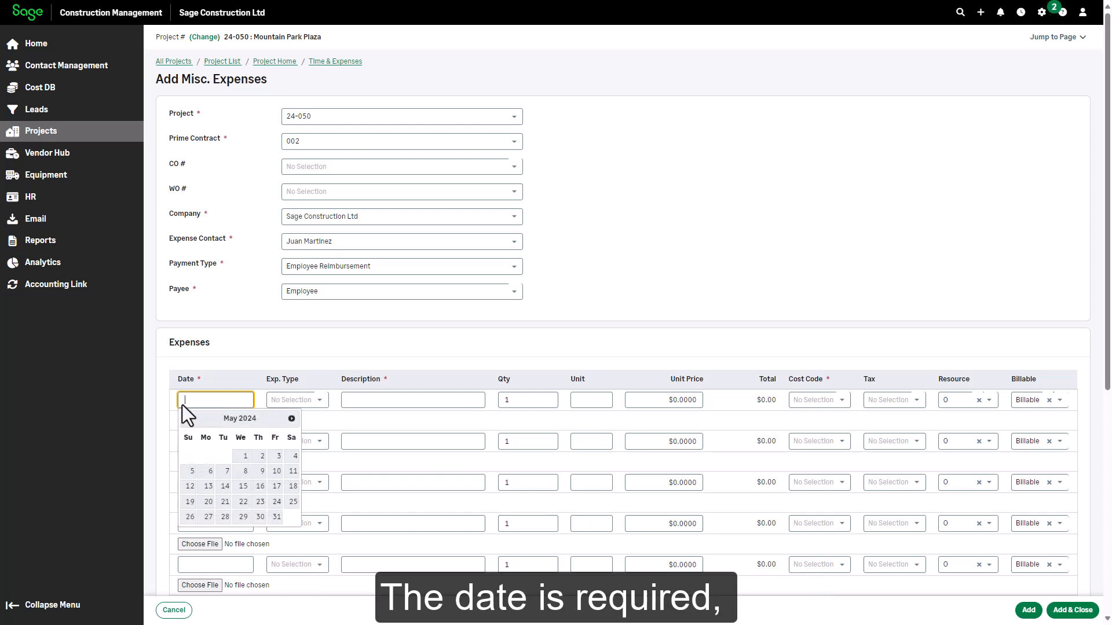
pyautogui.click(227, 470)
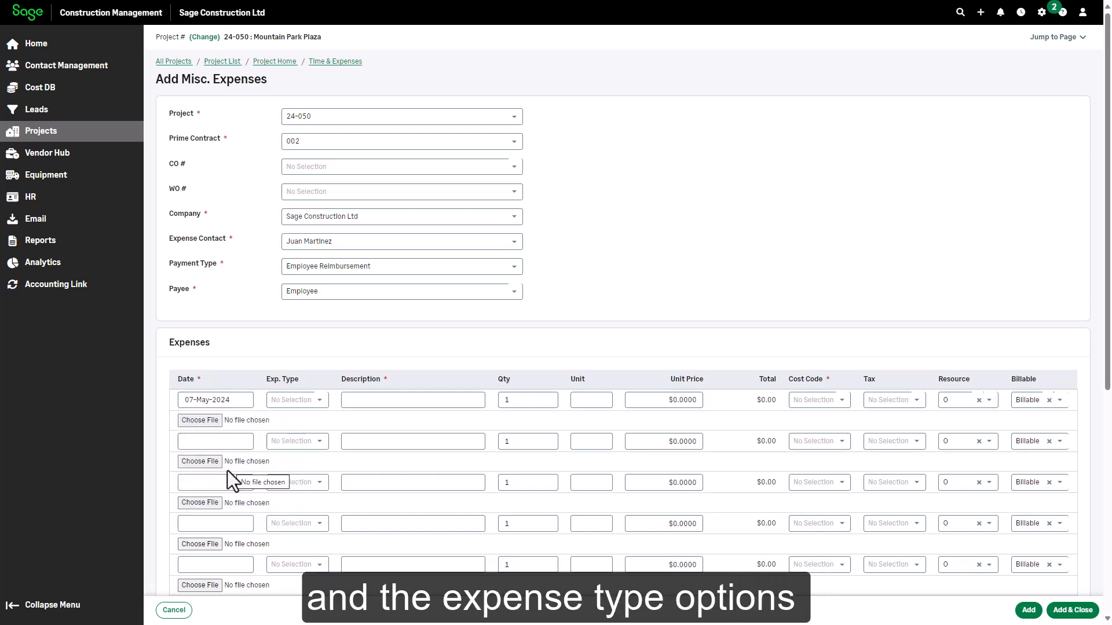
pyautogui.click(321, 404)
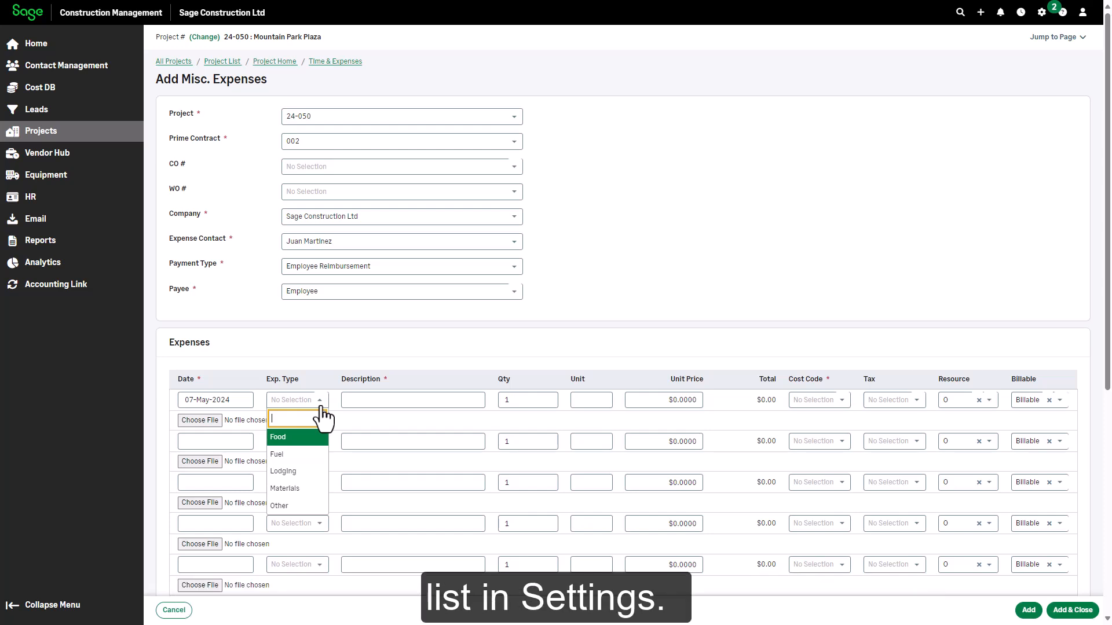
pyautogui.click(287, 438)
# Describe the first expense line as Lunch, with unit LS and a unit price of 14.95.
pyautogui.click(387, 400)
pyautogui.write('Lunch')
pyautogui.press('Tab')
pyautogui.press('Tab')
pyautogui.write('LS')
pyautogui.press('Tab')
pyautogui.write('14.95')
pyautogui.press('Tab')
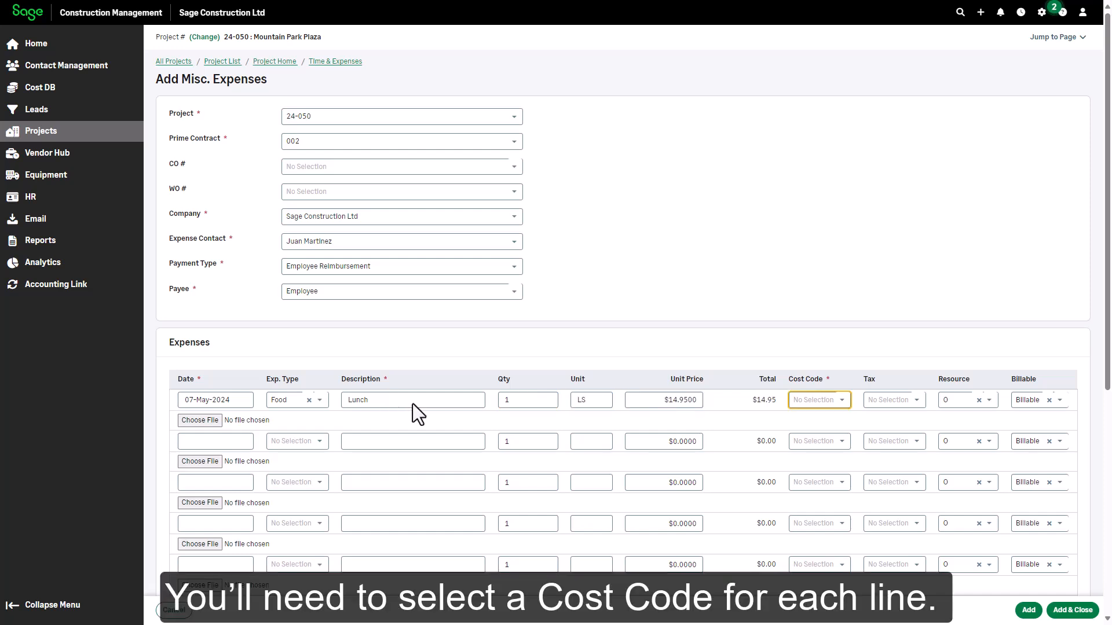
# Assign cost code 01 31 00 Project Coordination to the lunch line, and add and close the expense entry.
pyautogui.click(810, 403)
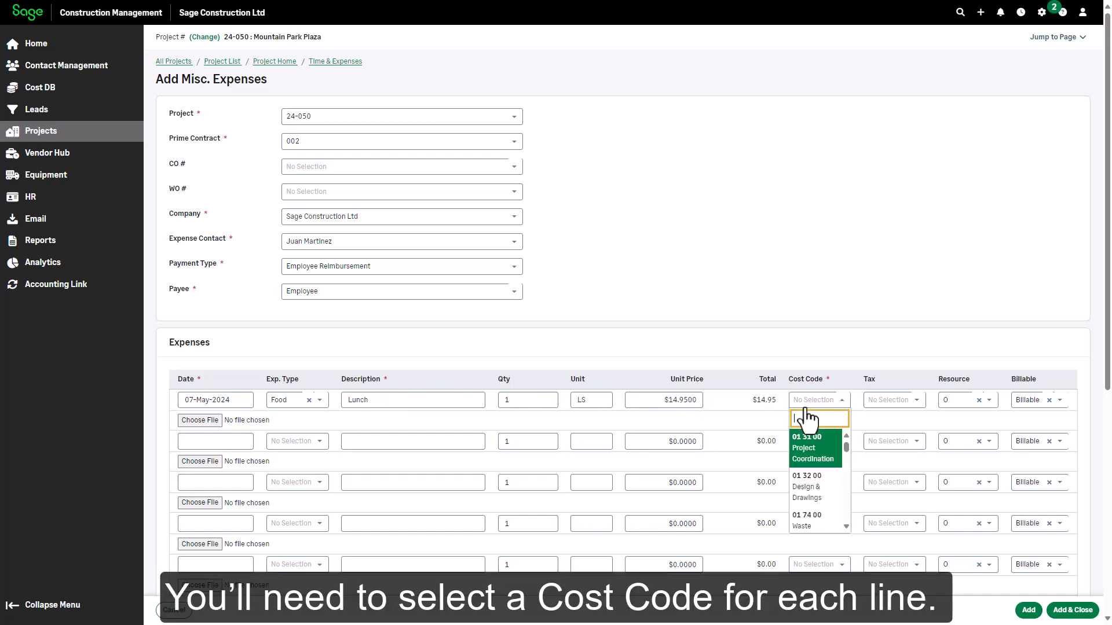
pyautogui.click(815, 447)
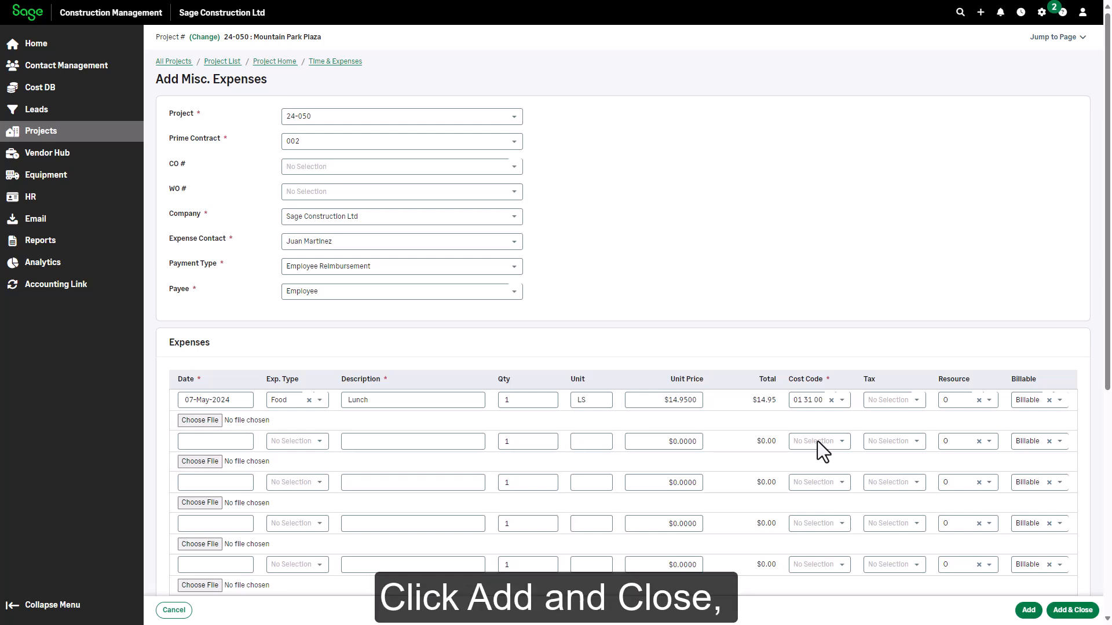
pyautogui.click(1070, 611)
pyautogui.click(439, 178)
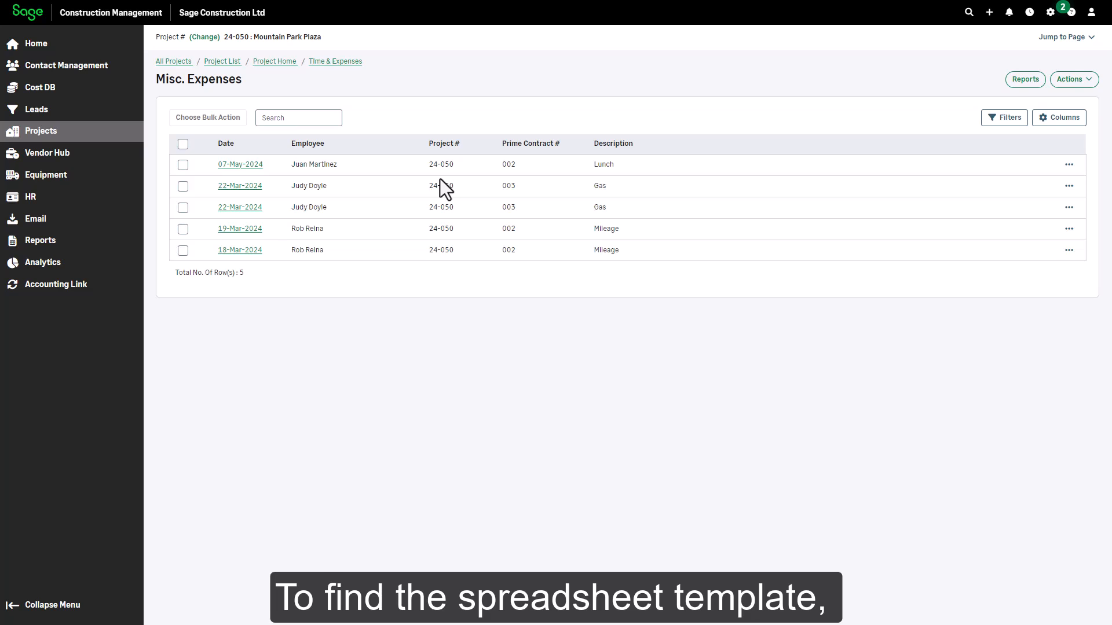
# Open the Help Center topic on import options from Microsoft Excel and find its Time and Misc. Expenses section.
pyautogui.click(1071, 12)
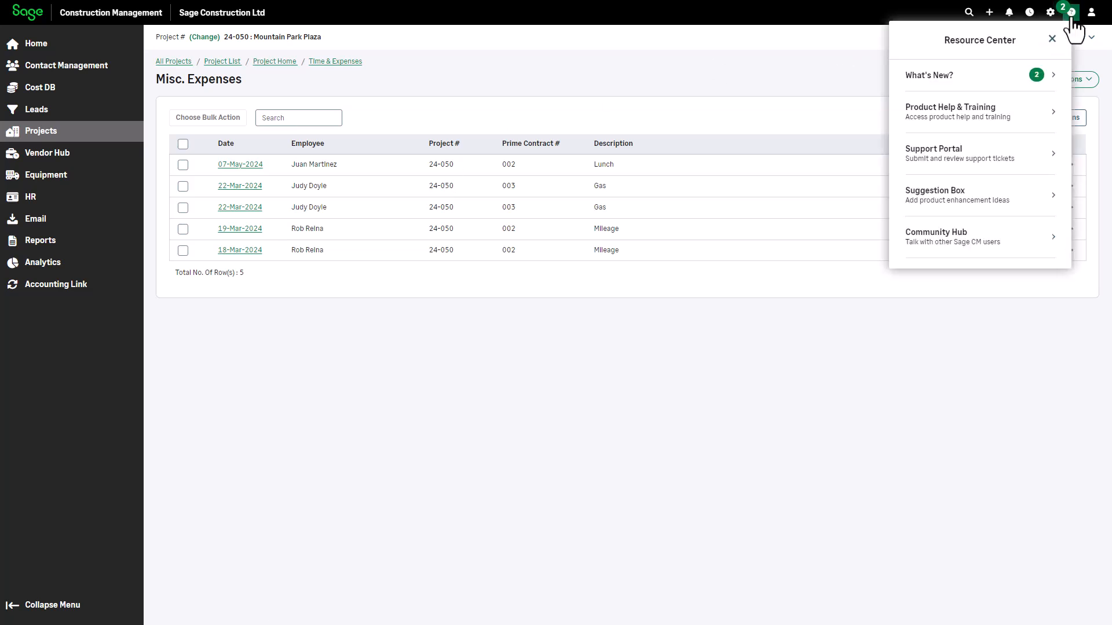
pyautogui.click(944, 111)
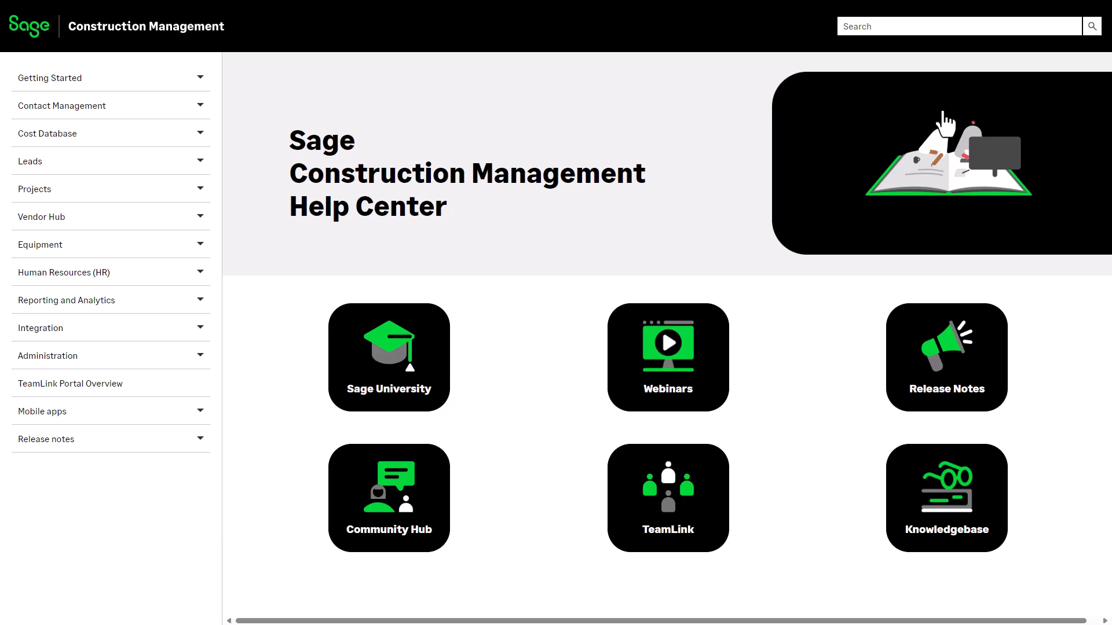
pyautogui.click(198, 80)
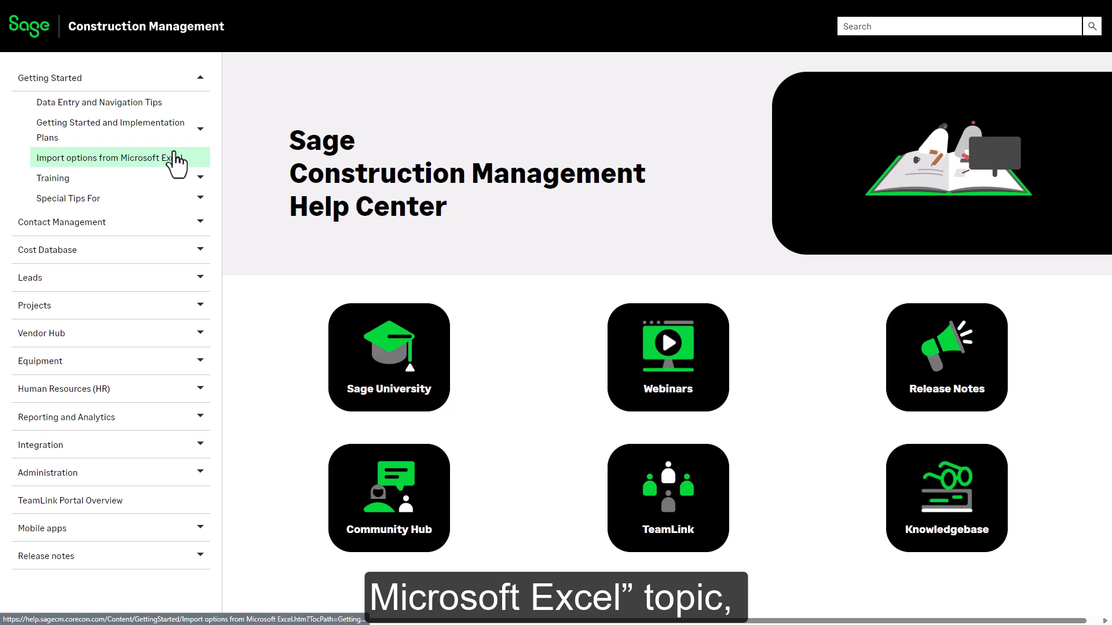
pyautogui.click(139, 163)
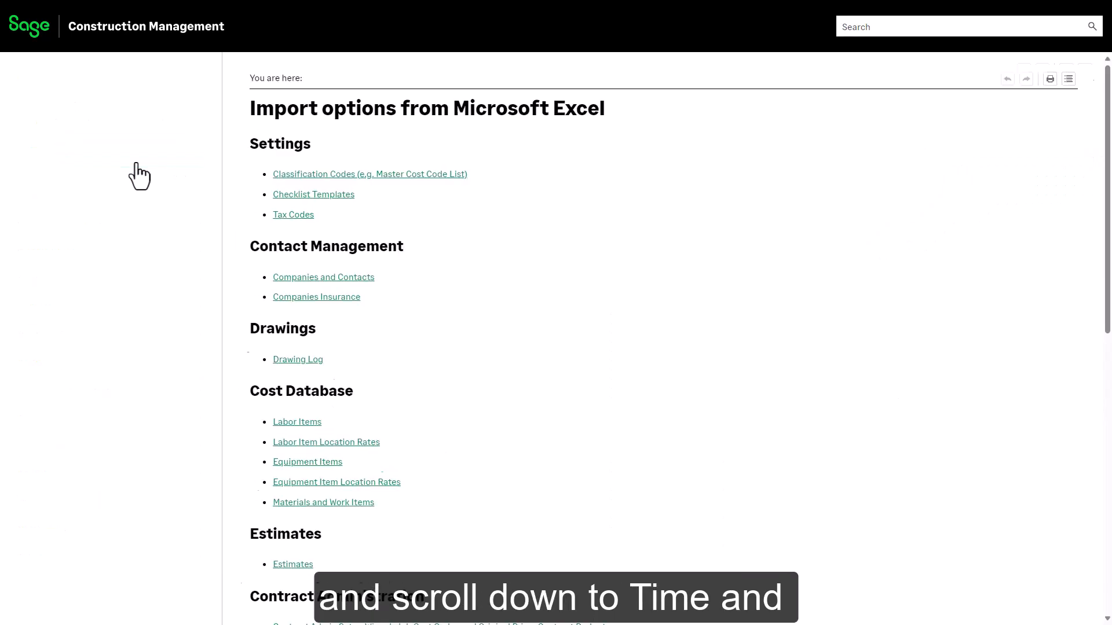
pyautogui.click(1107, 472)
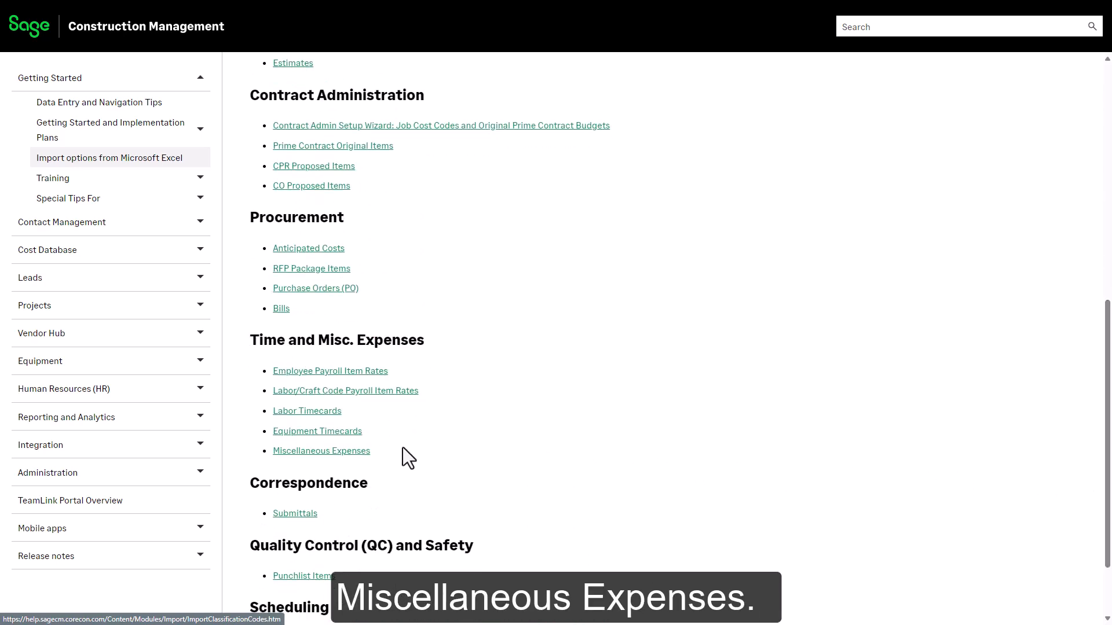
# Open the Miscellaneous Expenses import topic and review its sample Excel file link and the table of import fields.
pyautogui.click(357, 452)
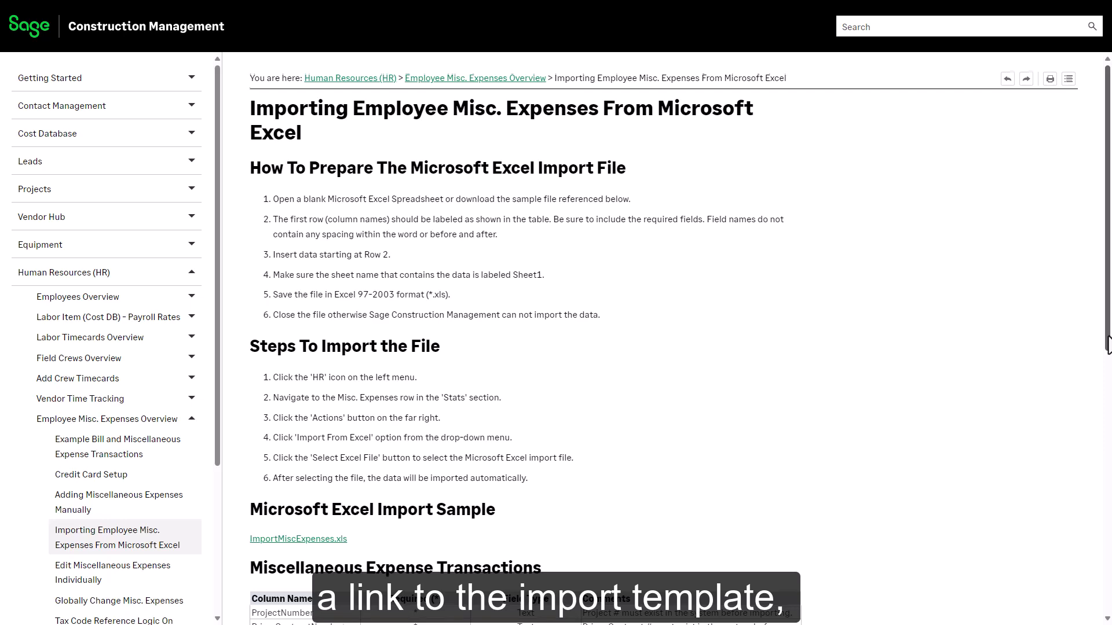
pyautogui.scroll(-2, 1107, 364)
pyautogui.moveTo(1107, 365); pyautogui.dragTo(1107, 532)
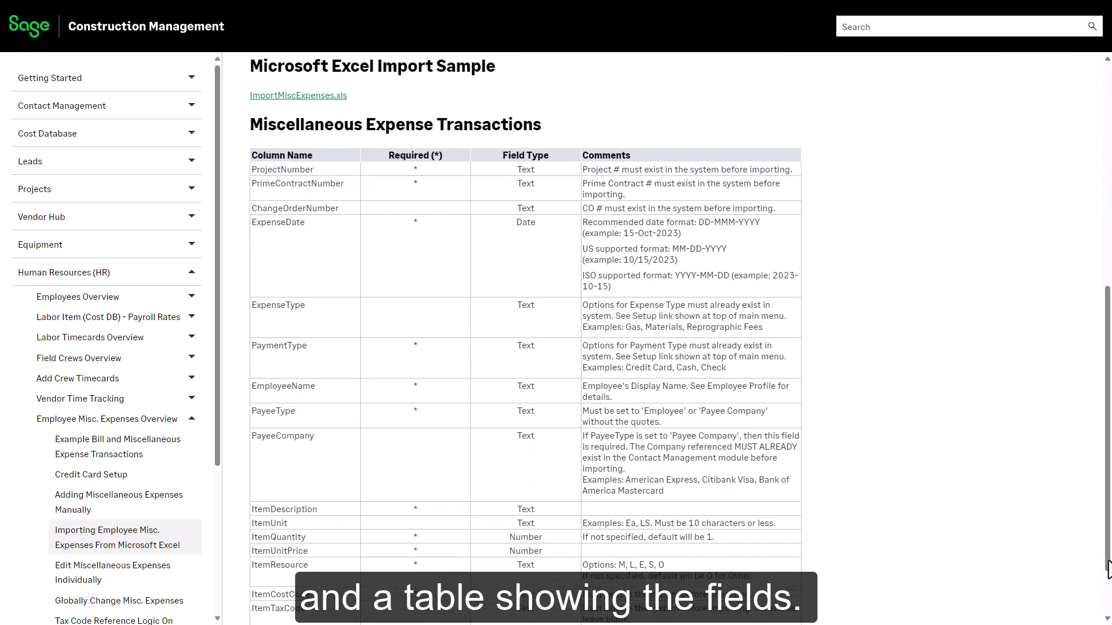
# Switch back to Sage Construction Management and open the HR module's import of misc. expenses from Excel.
pyautogui.moveTo(216, 1)
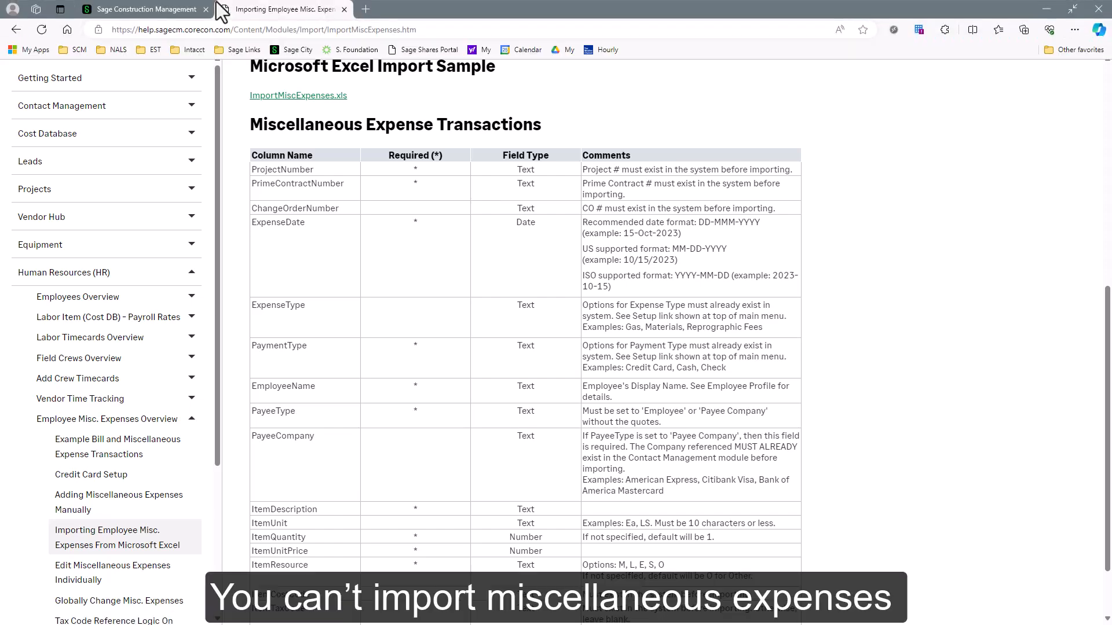
pyautogui.click(154, 12)
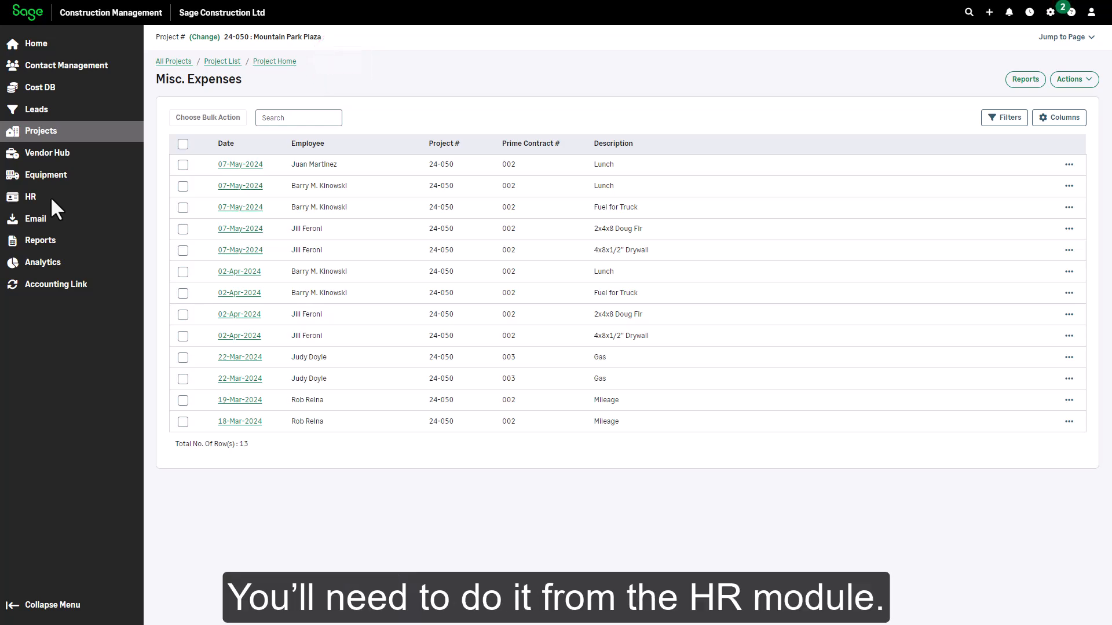
pyautogui.click(87, 198)
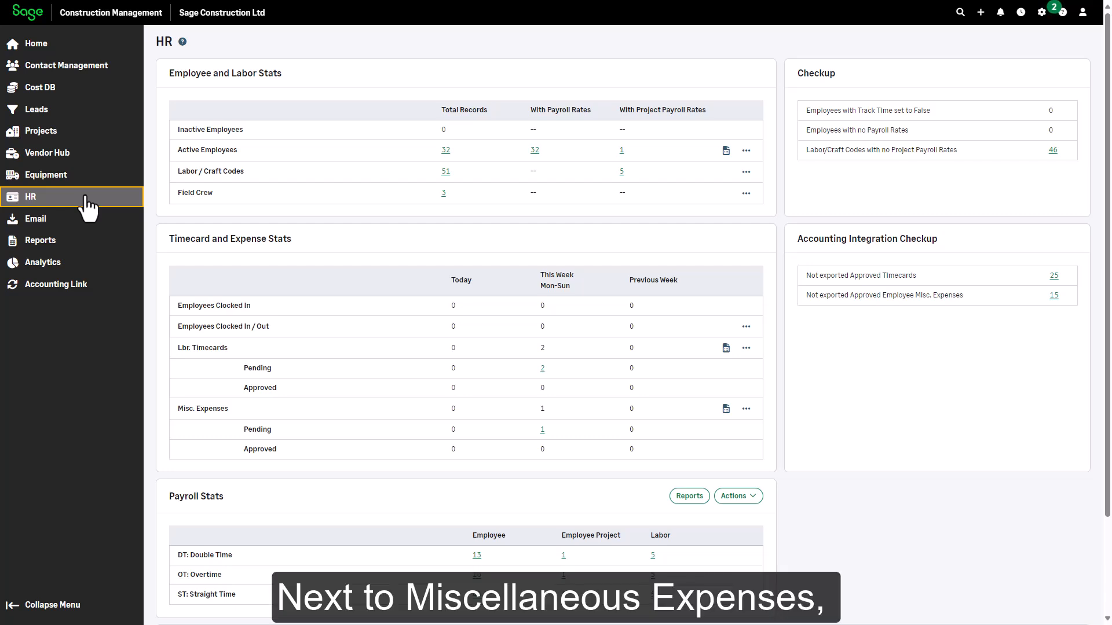
pyautogui.click(746, 408)
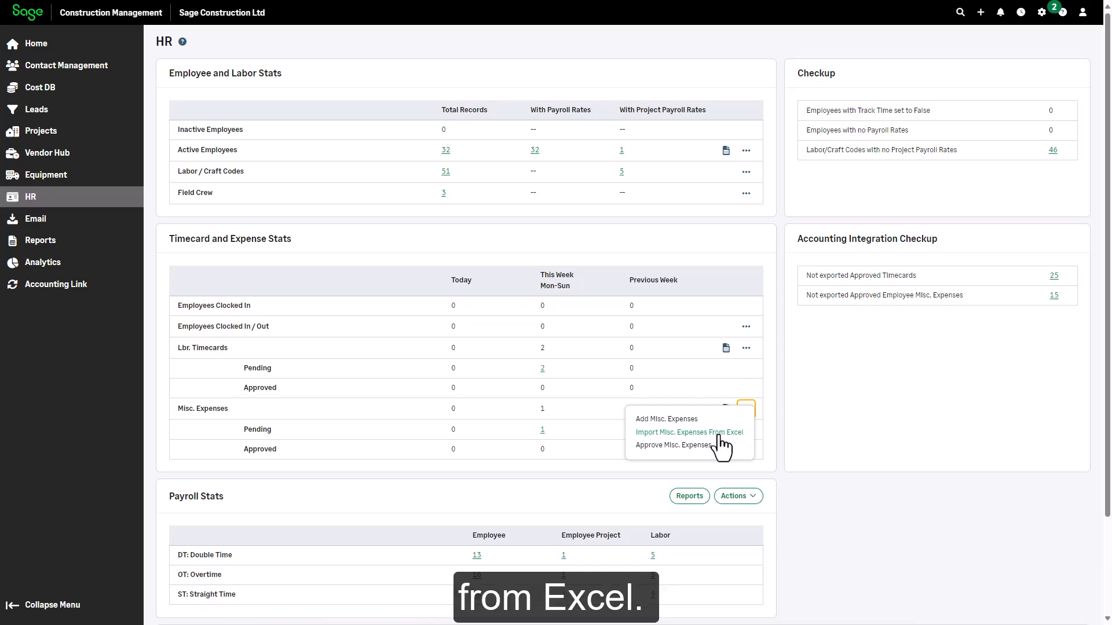
pyautogui.click(719, 433)
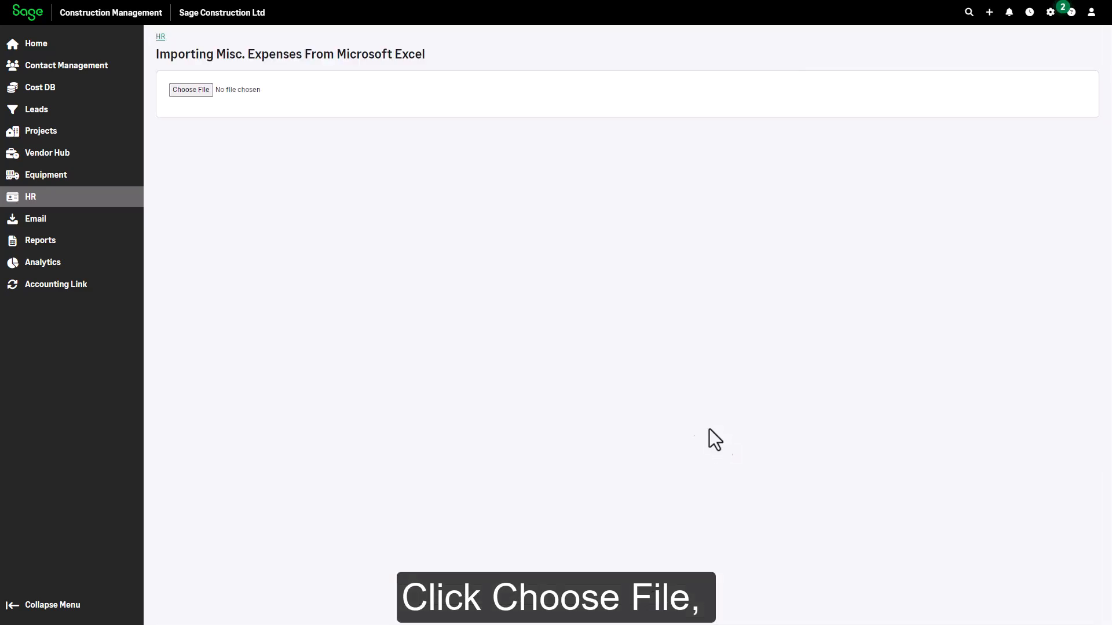
# Import the miscellaneous expenses from the file 08-04_ImportMiscExpenses.xls.
pyautogui.click(200, 91)
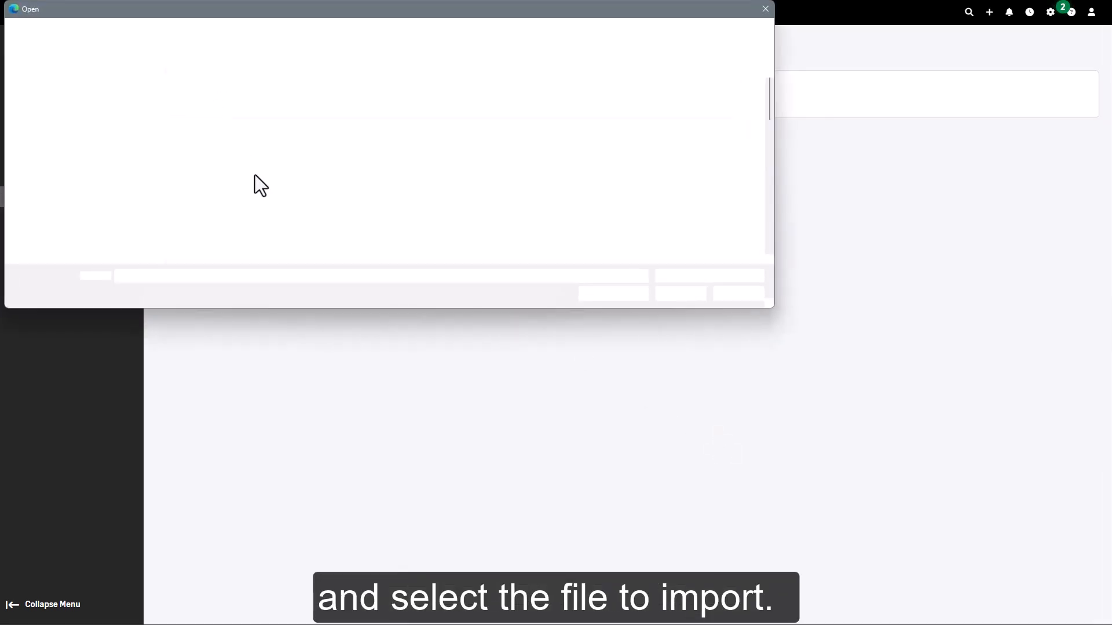
pyautogui.click(266, 190)
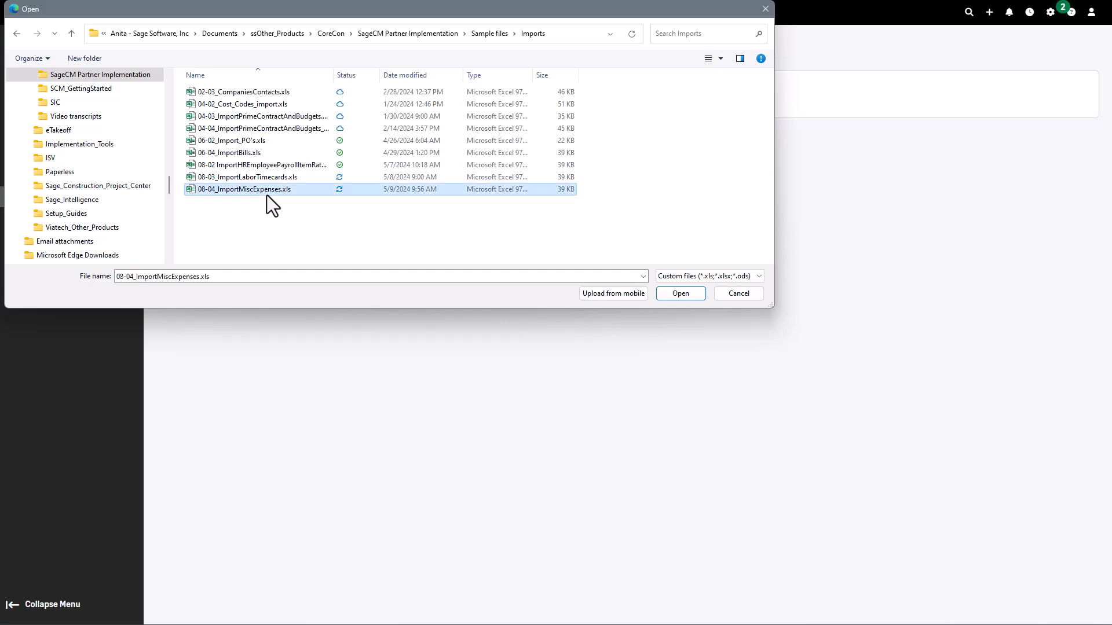
pyautogui.click(678, 293)
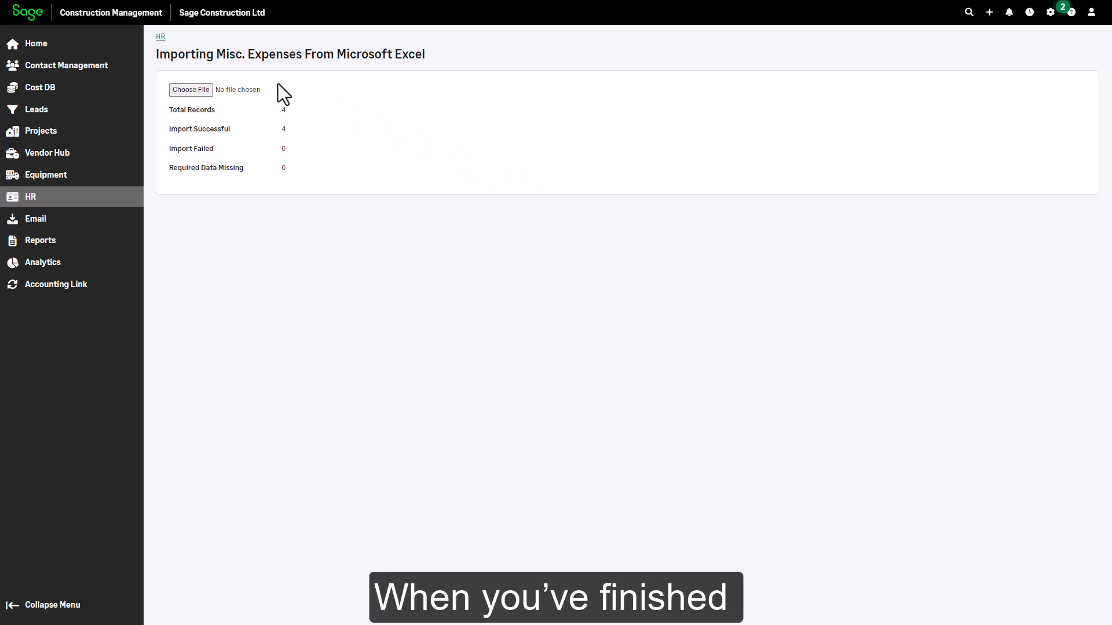
# Return to the HR overview and open the list for approving misc. expenses.
pyautogui.click(160, 37)
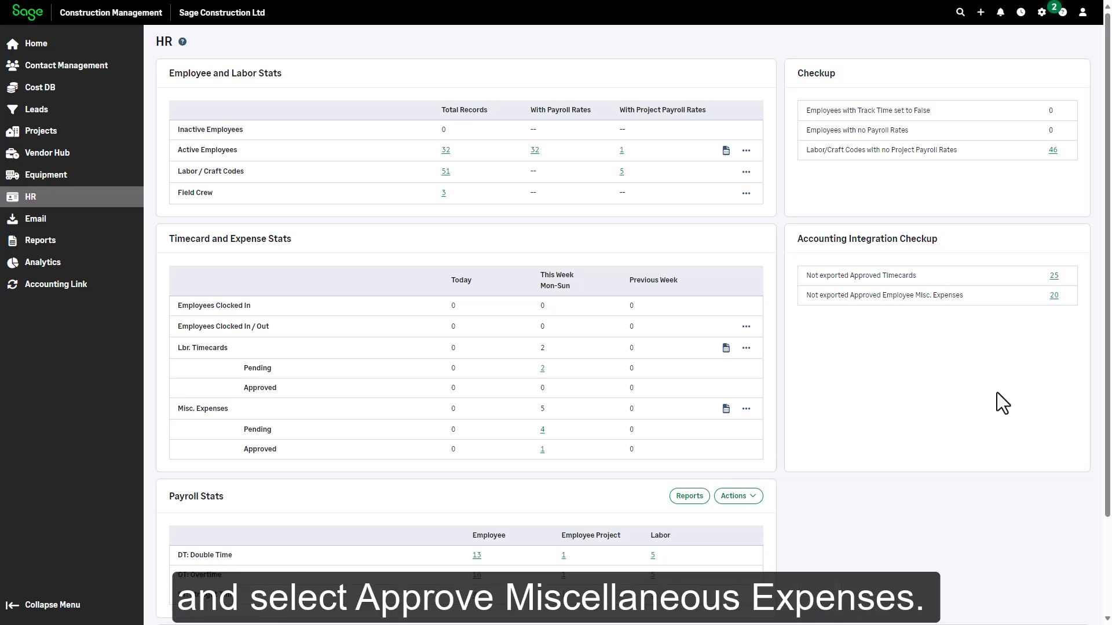
pyautogui.click(746, 409)
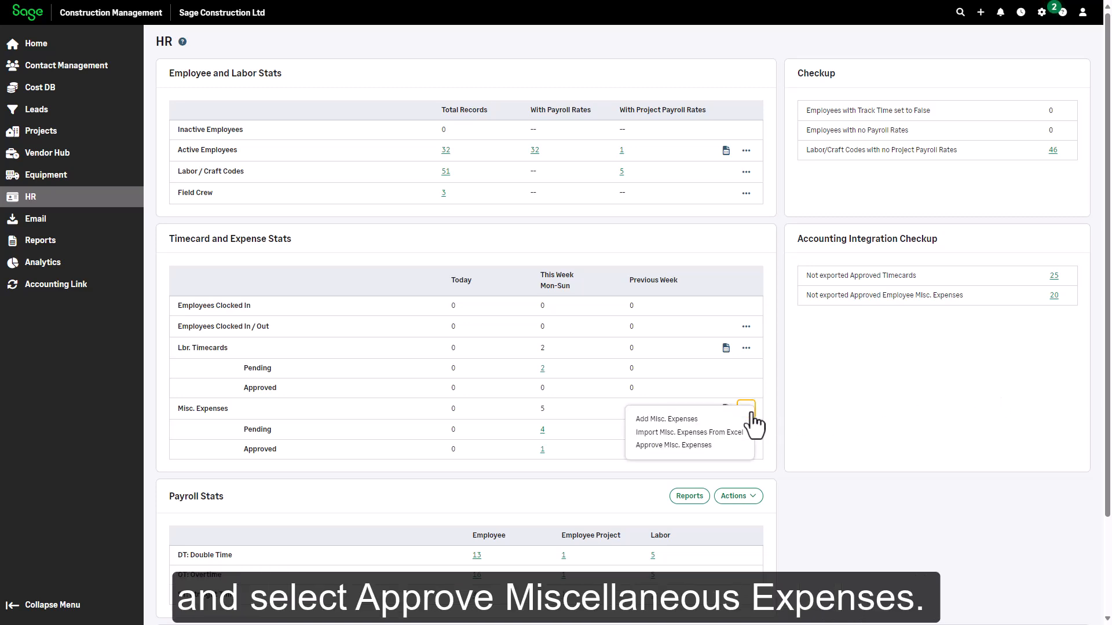
pyautogui.click(709, 445)
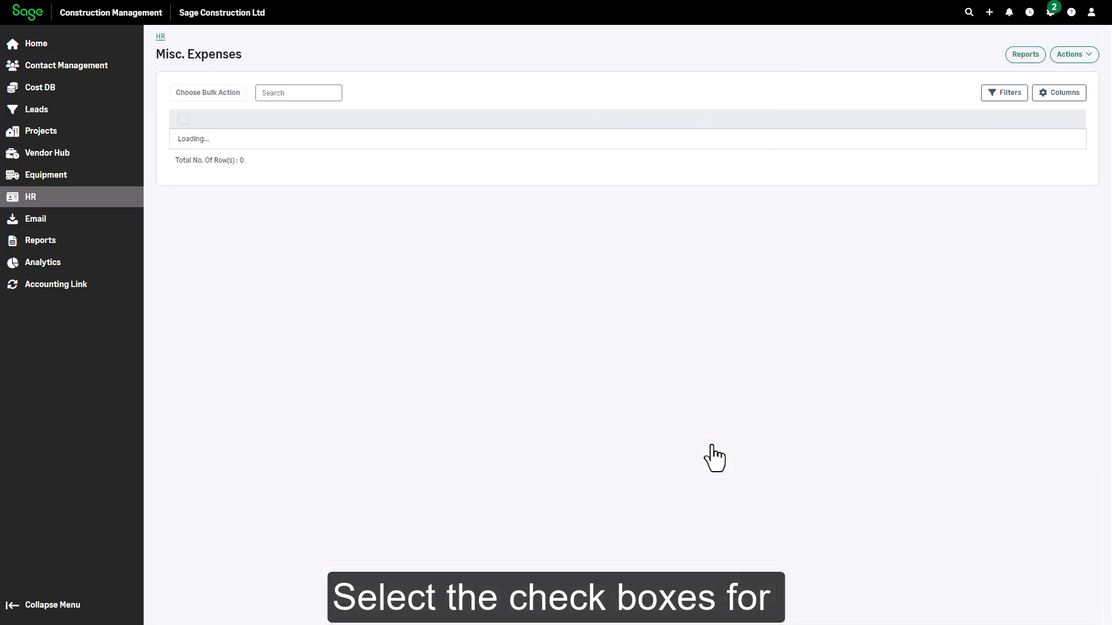
# Approve all listed misc. expenses with the Approve Misc. Expenses bulk action, and return to the HR overview.
pyautogui.click(184, 123)
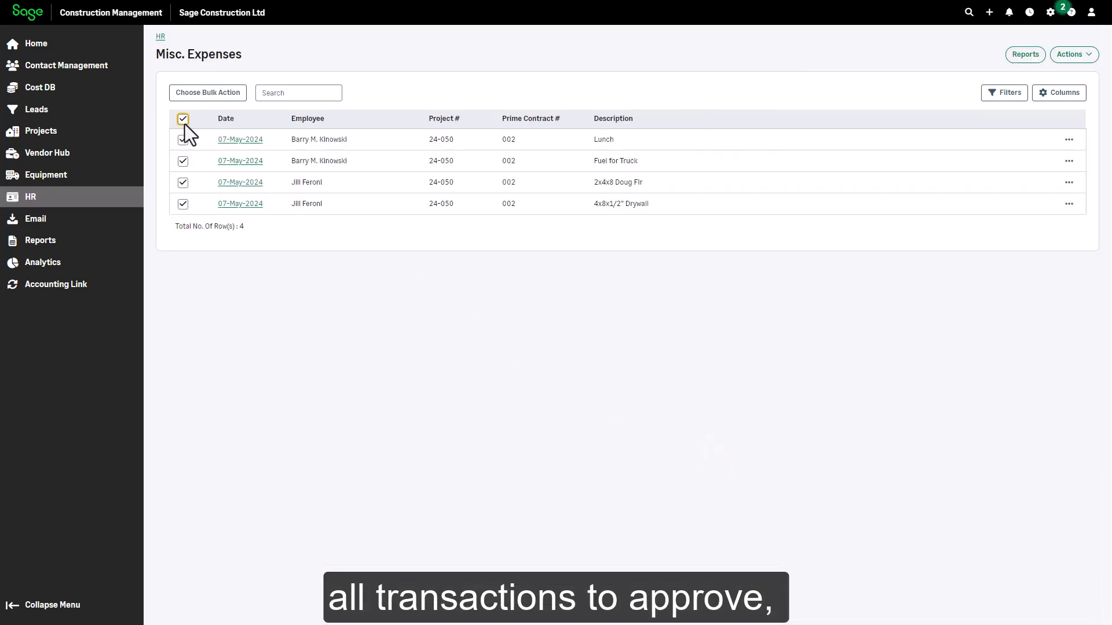
pyautogui.click(210, 93)
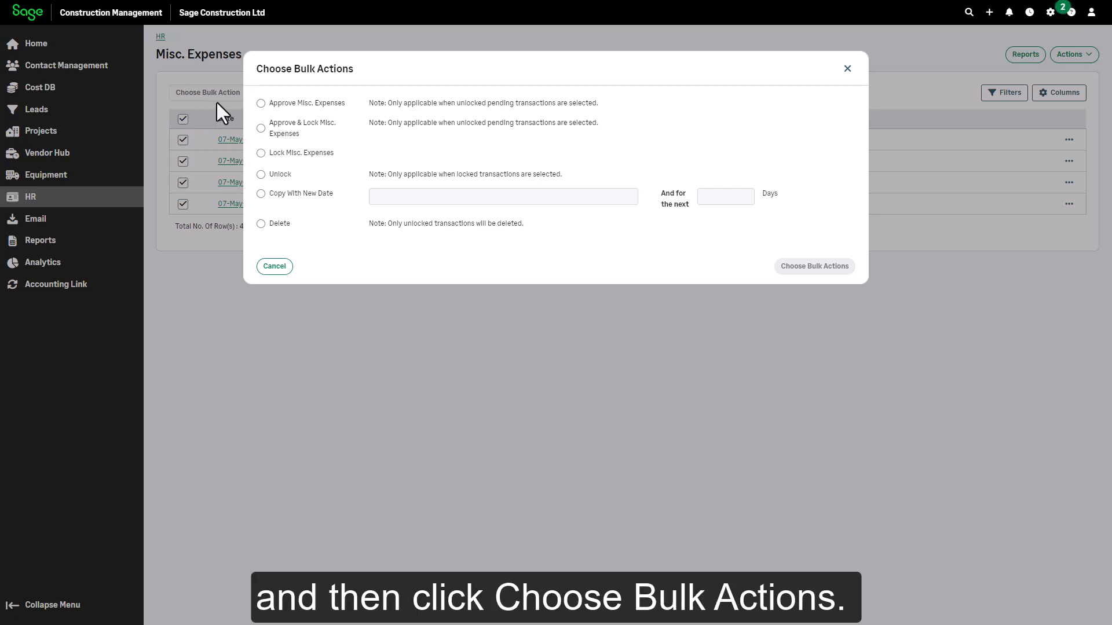
pyautogui.click(261, 104)
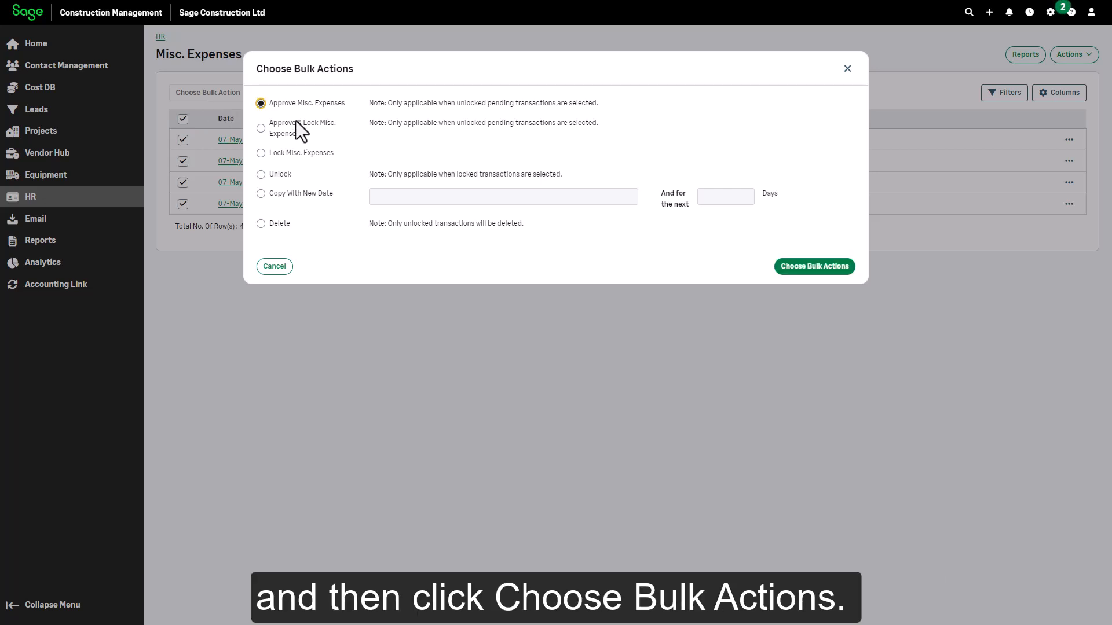
pyautogui.click(815, 266)
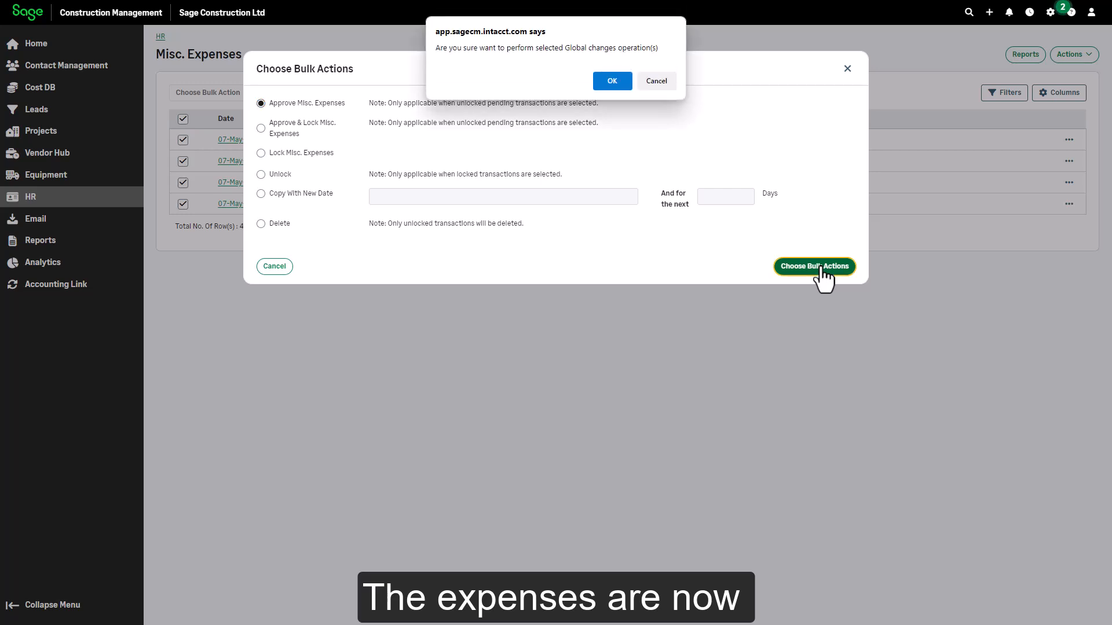
pyautogui.click(609, 81)
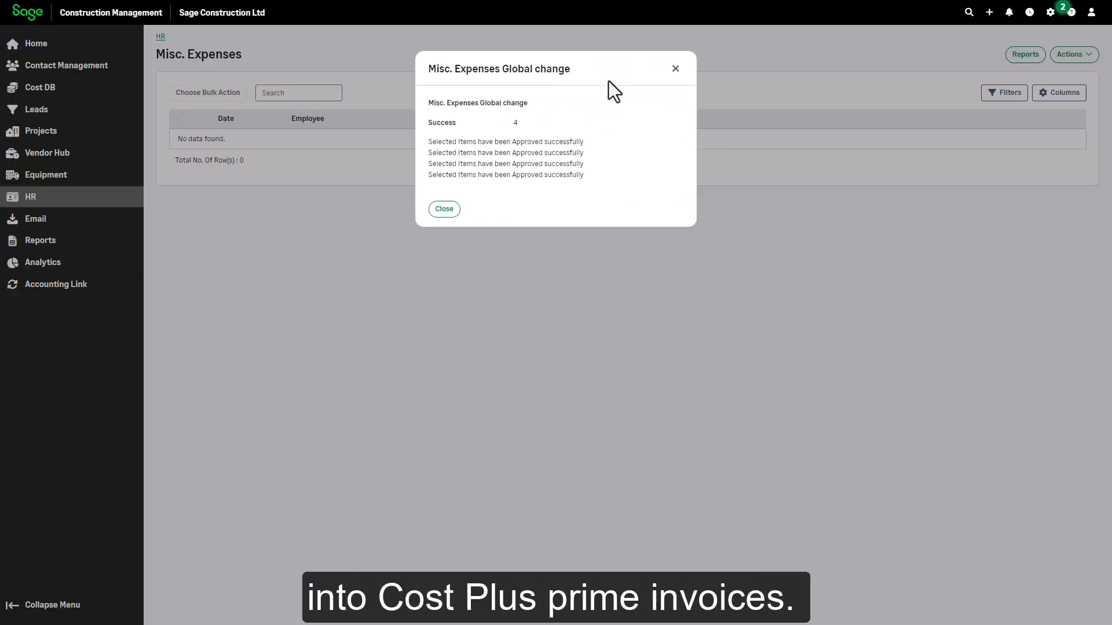
pyautogui.click(450, 209)
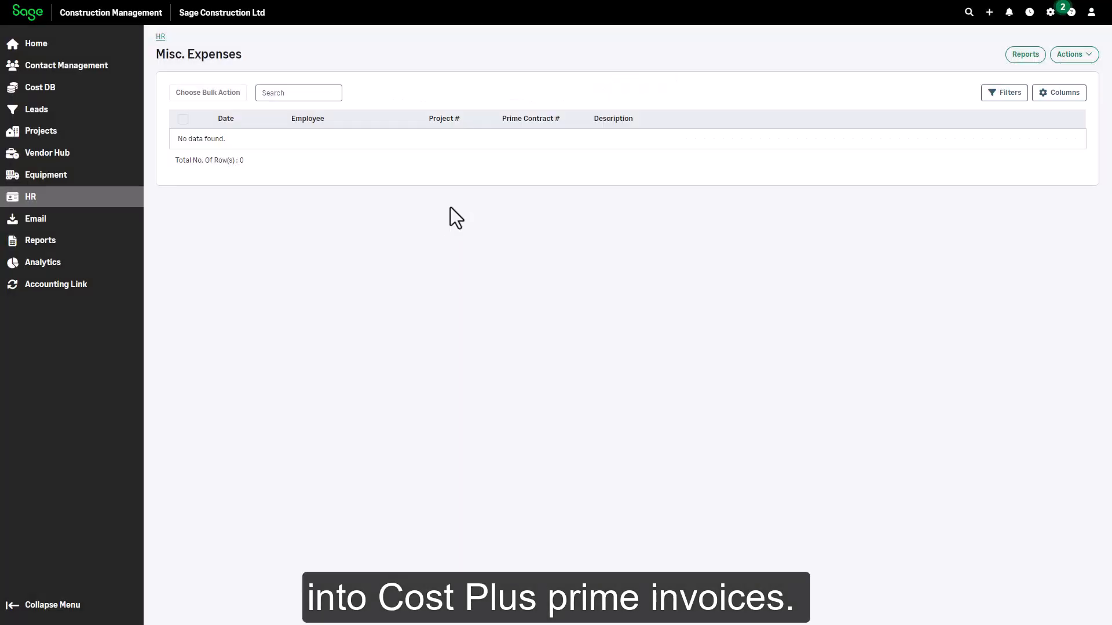
pyautogui.click(161, 37)
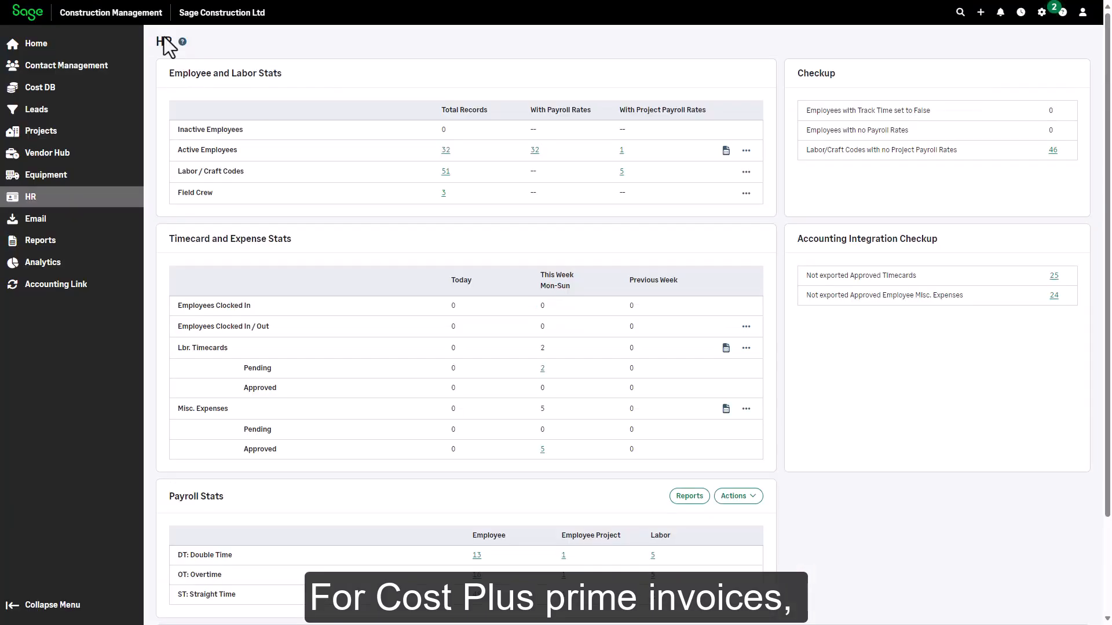